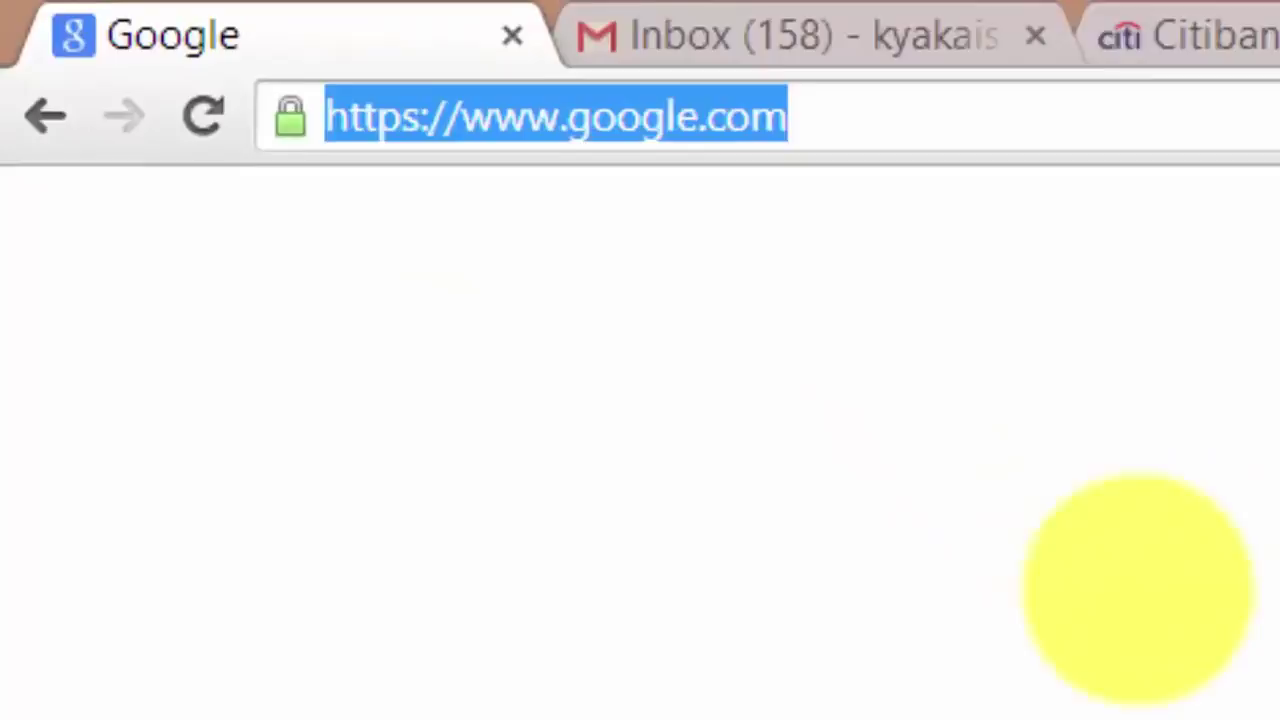
Load irctc.co.in in Chrome from the autocompleted 'irctc' address
text(irctc.co.in)
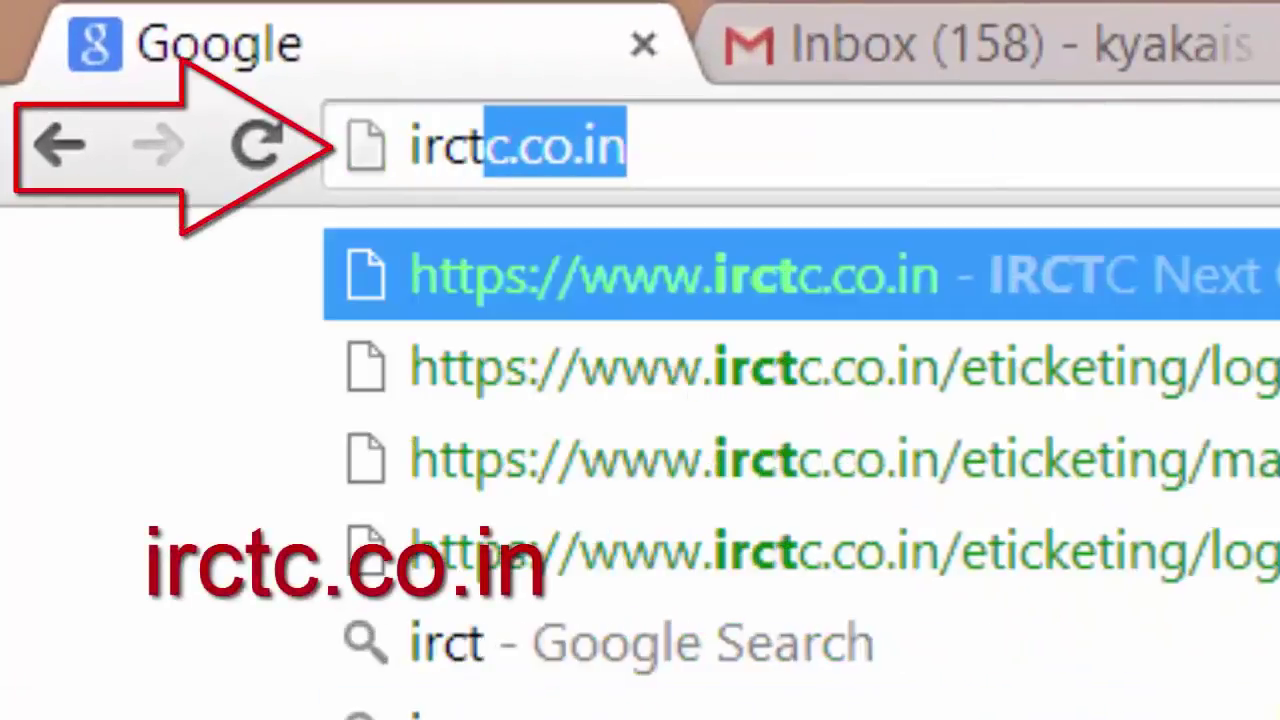
key(End)
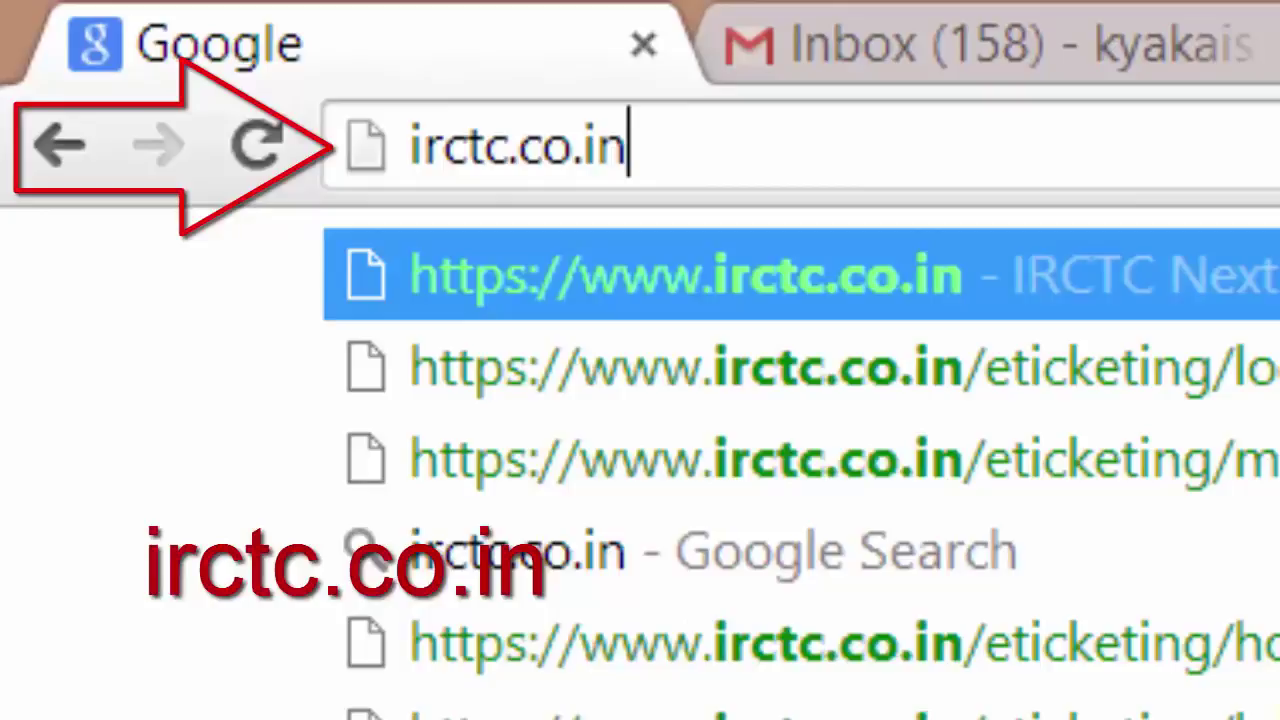
key(Return)
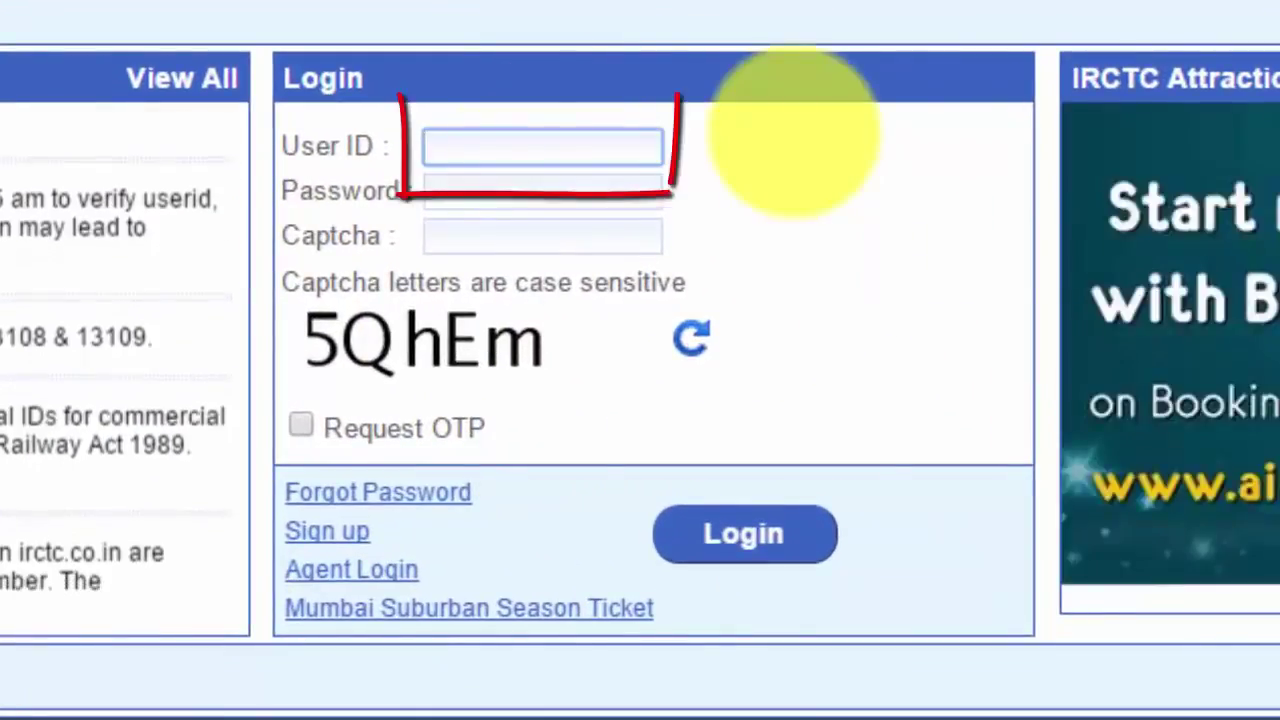
Log in to IRCTC with the user ID, account password and a refreshed captcha
text(kyakaise9)
click(571, 197)
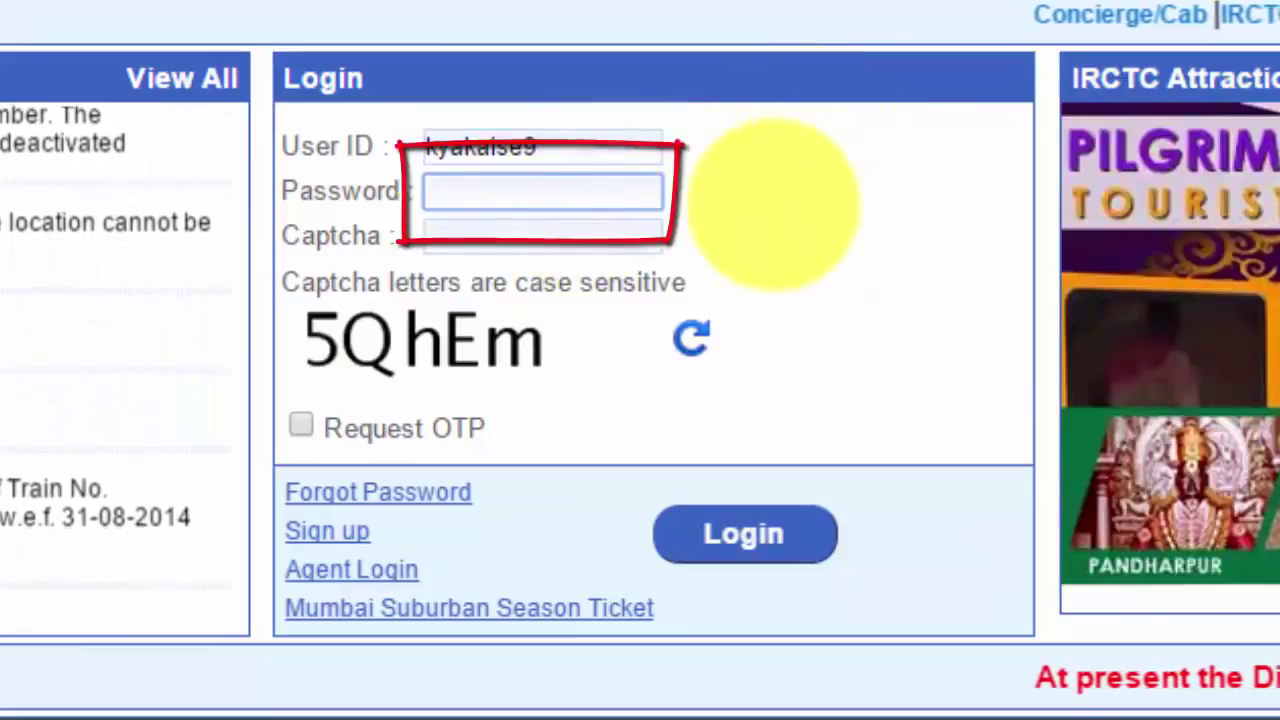
text(**********)
key(Tab)
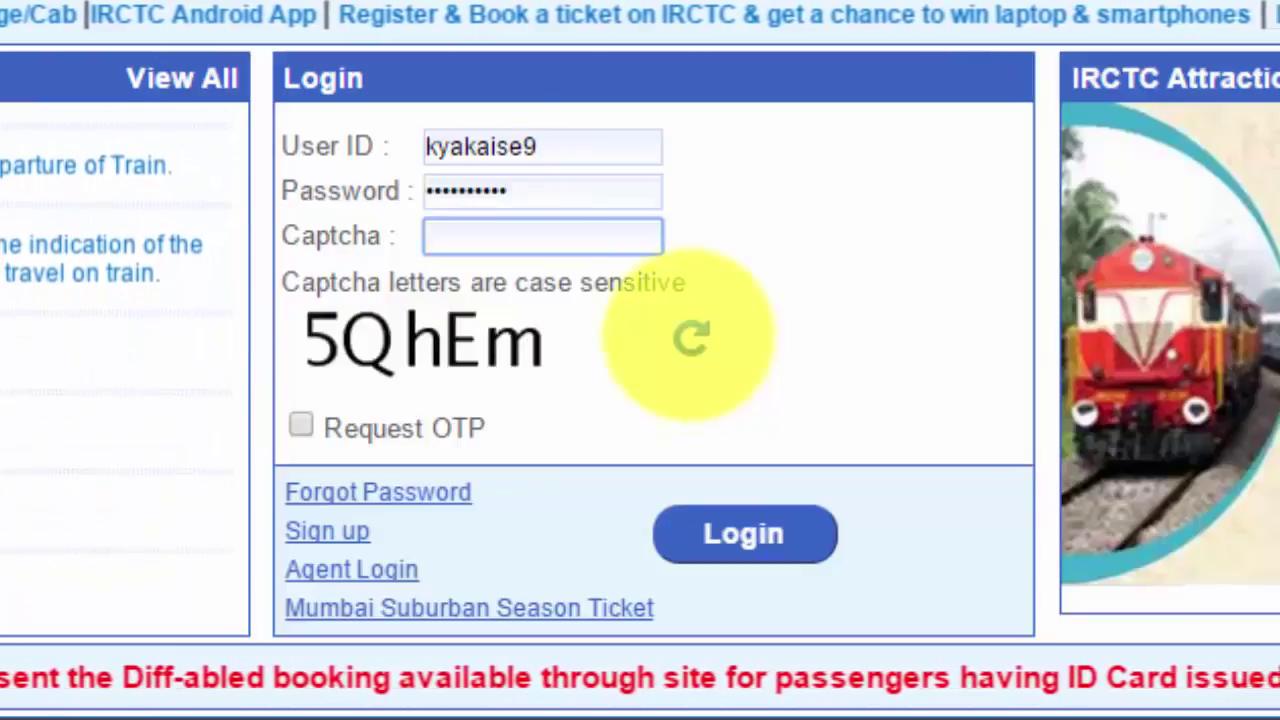
click(690, 338)
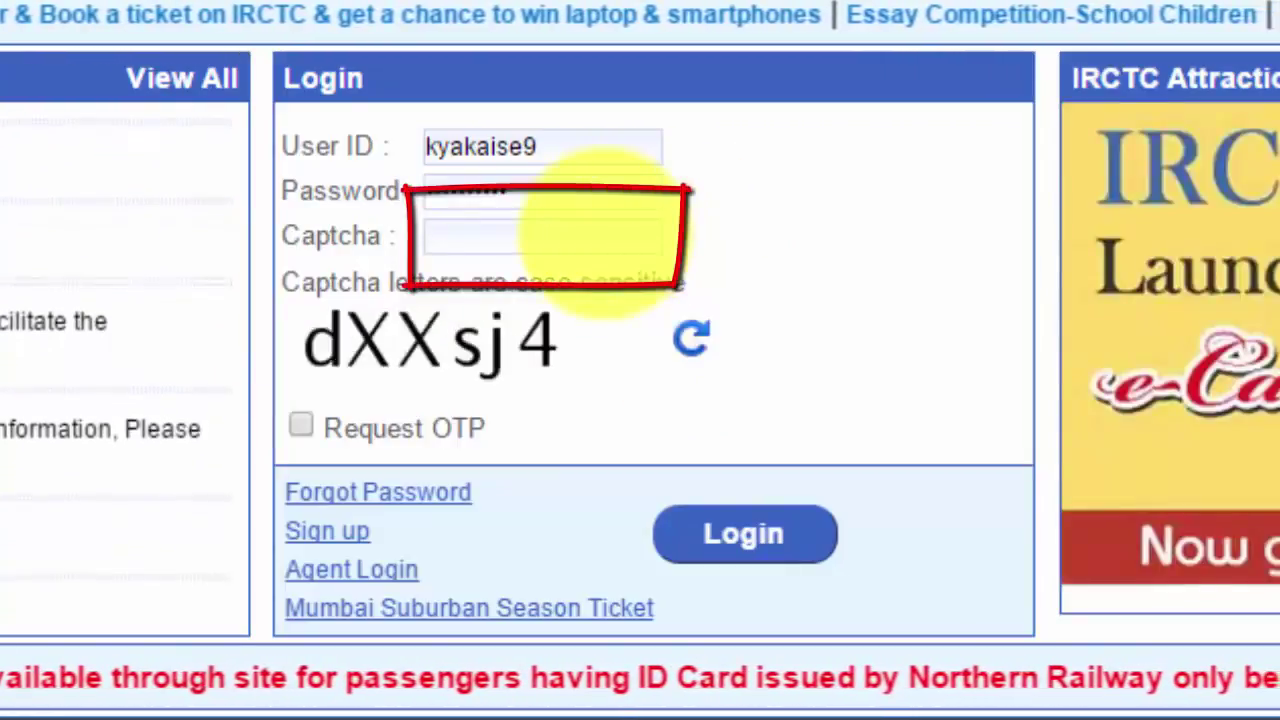
text(dXXsj4)
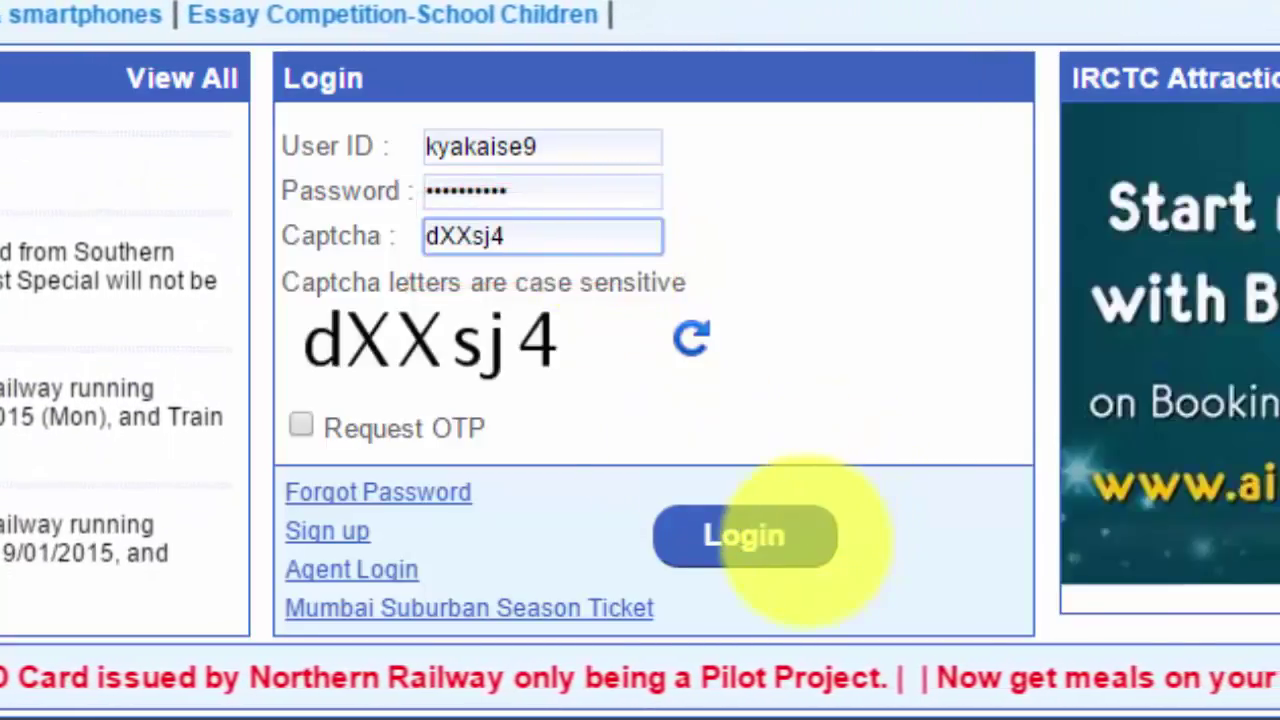
click(790, 537)
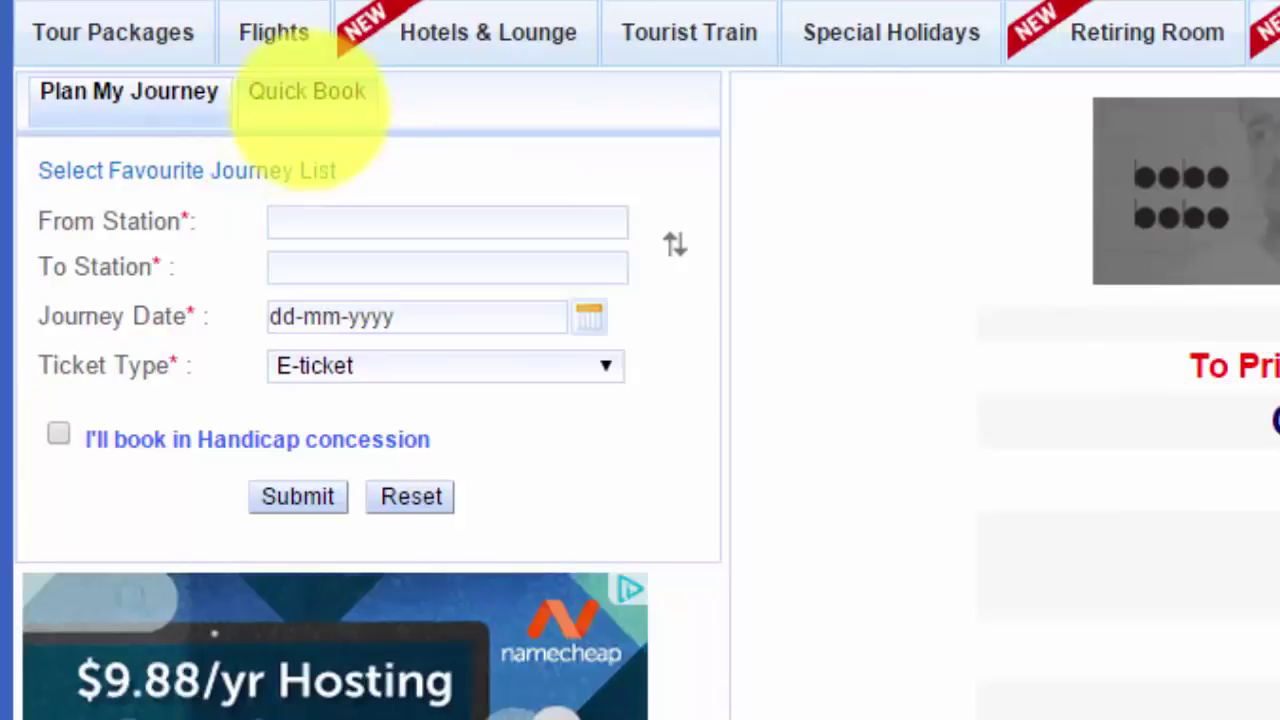
click(308, 110)
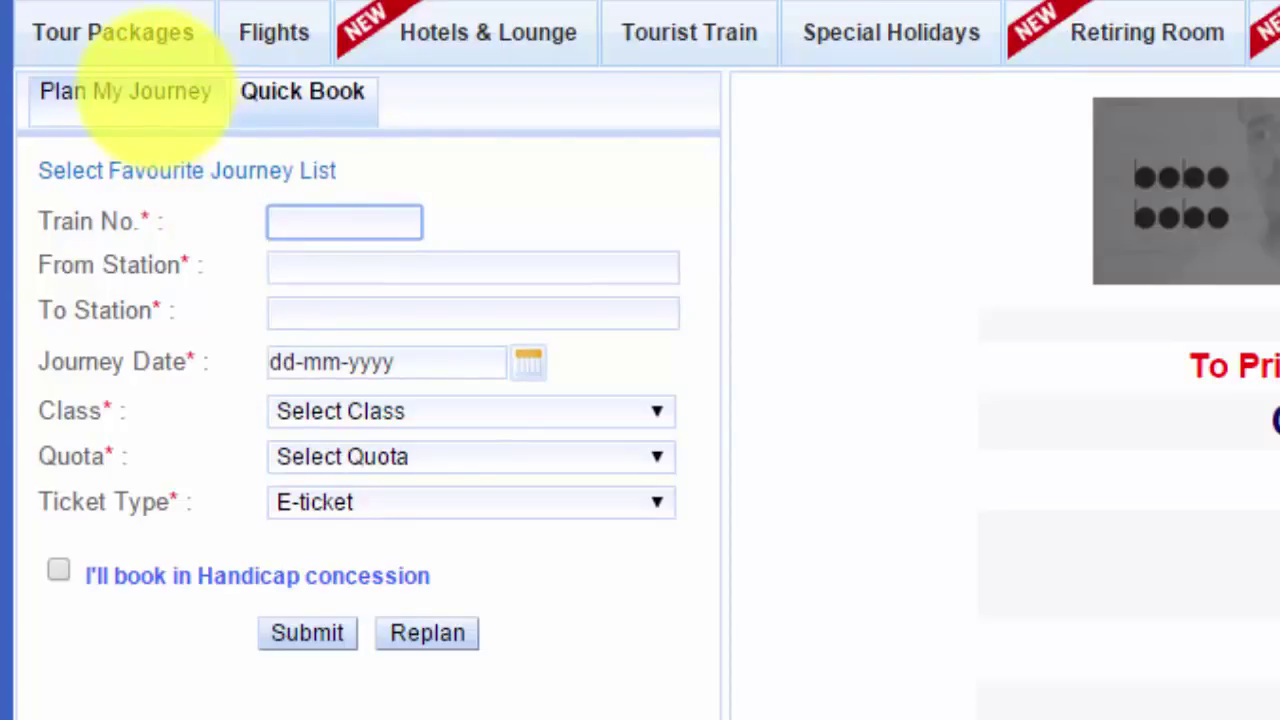
click(155, 88)
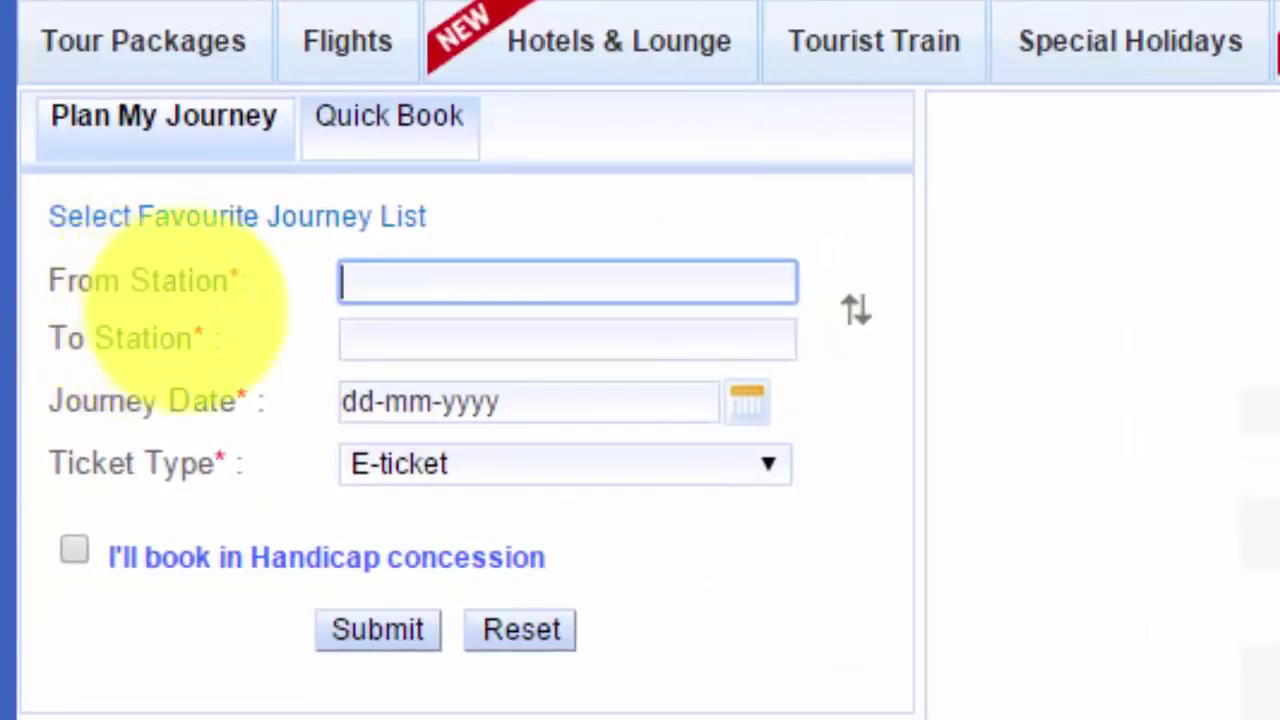
Set the From Station to DELHI - DLI
click(480, 286)
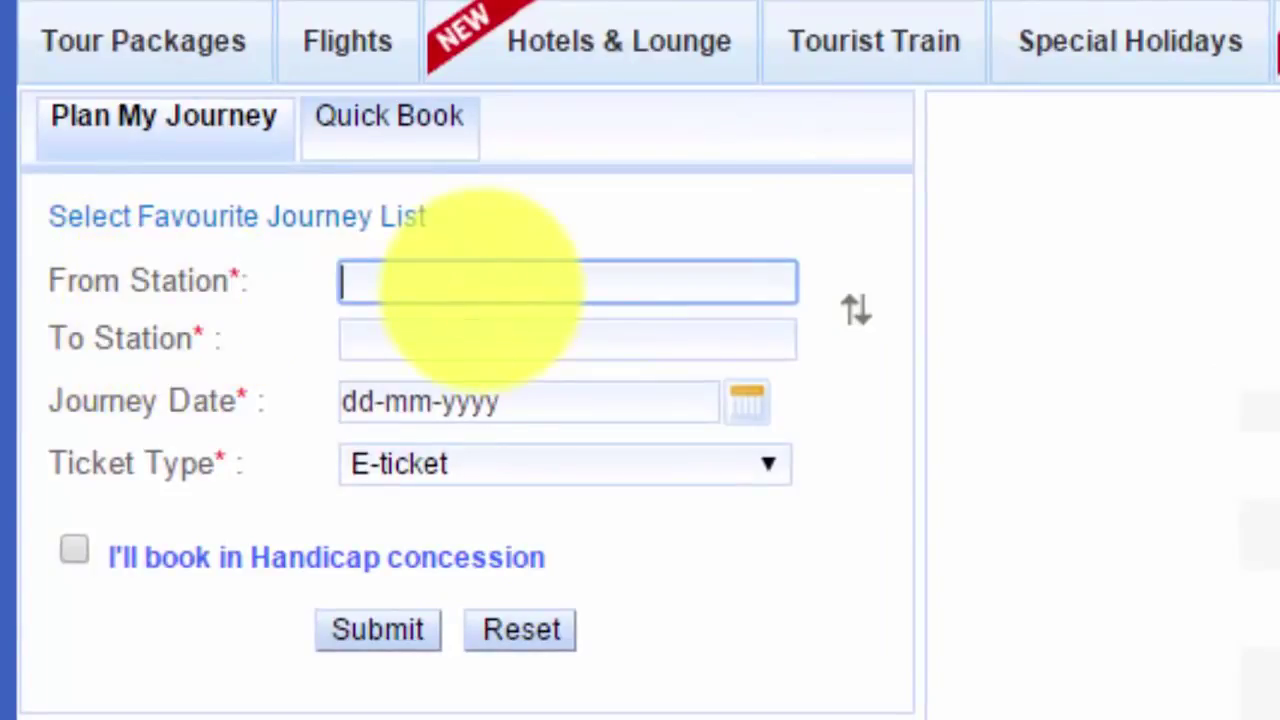
text(delh)
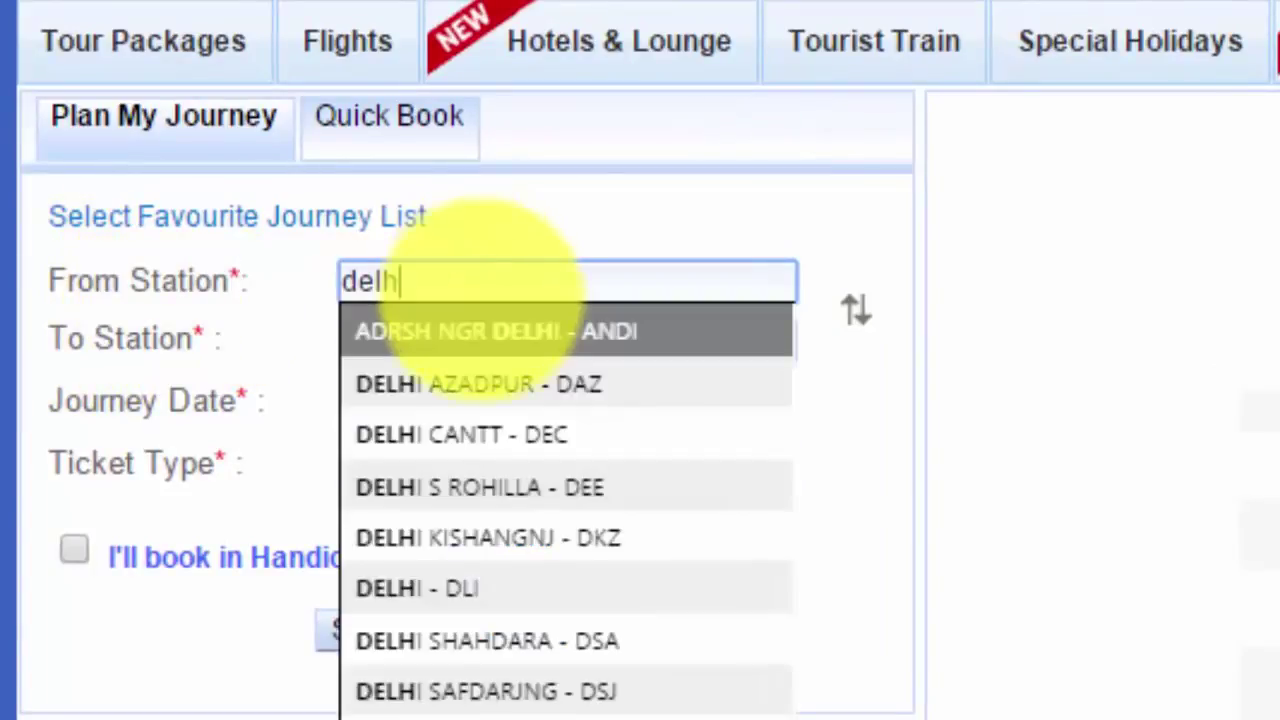
key(Down)
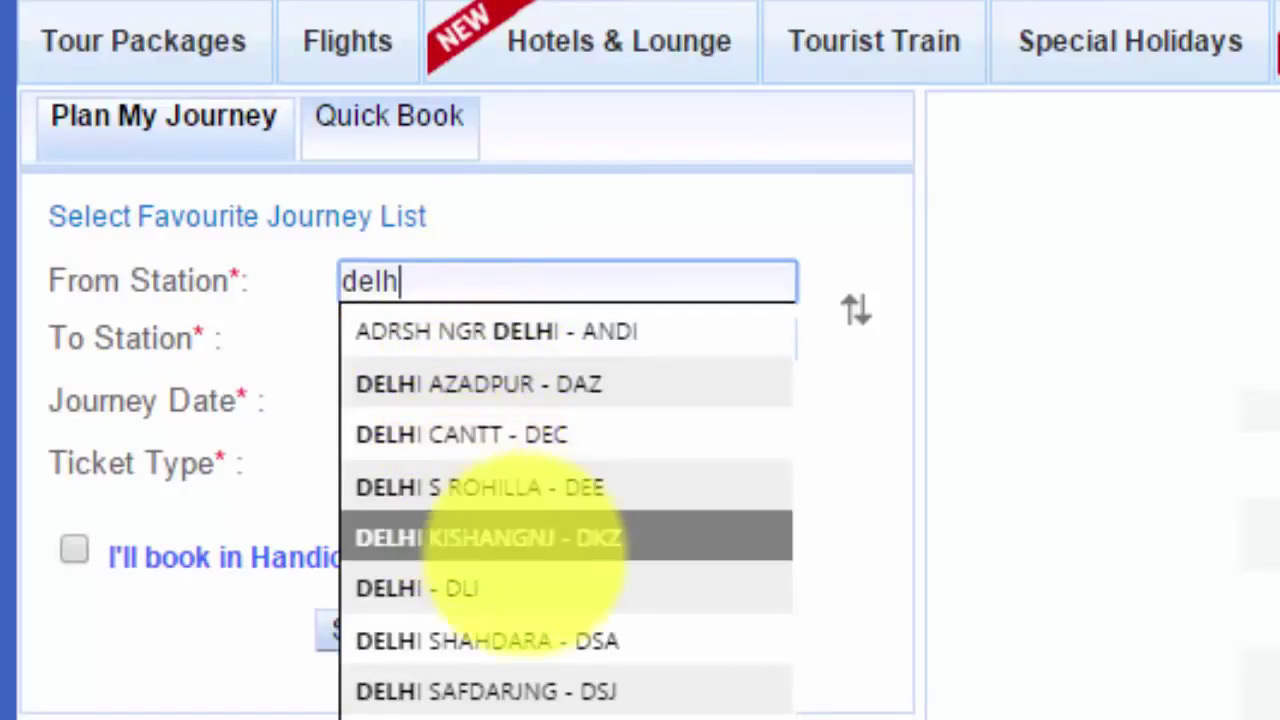
click(606, 590)
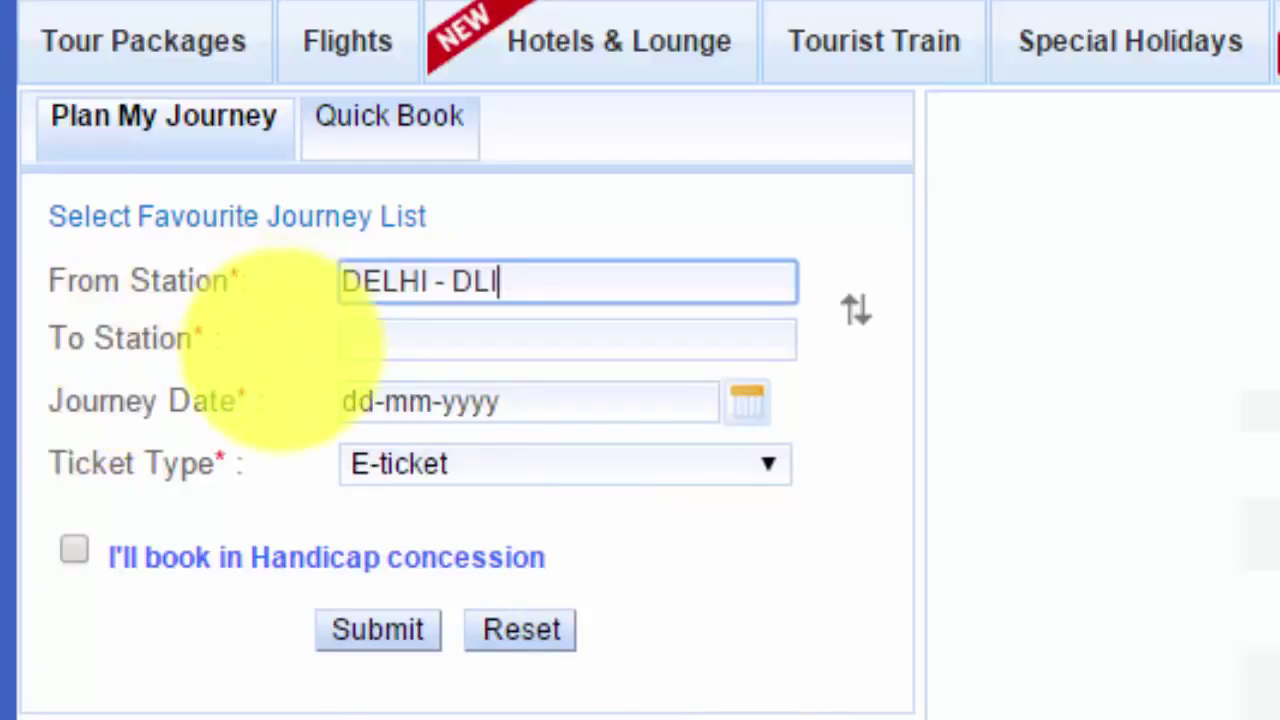
Set the To Station to JAIPUR - JP and bring up the journey date calendar
click(451, 332)
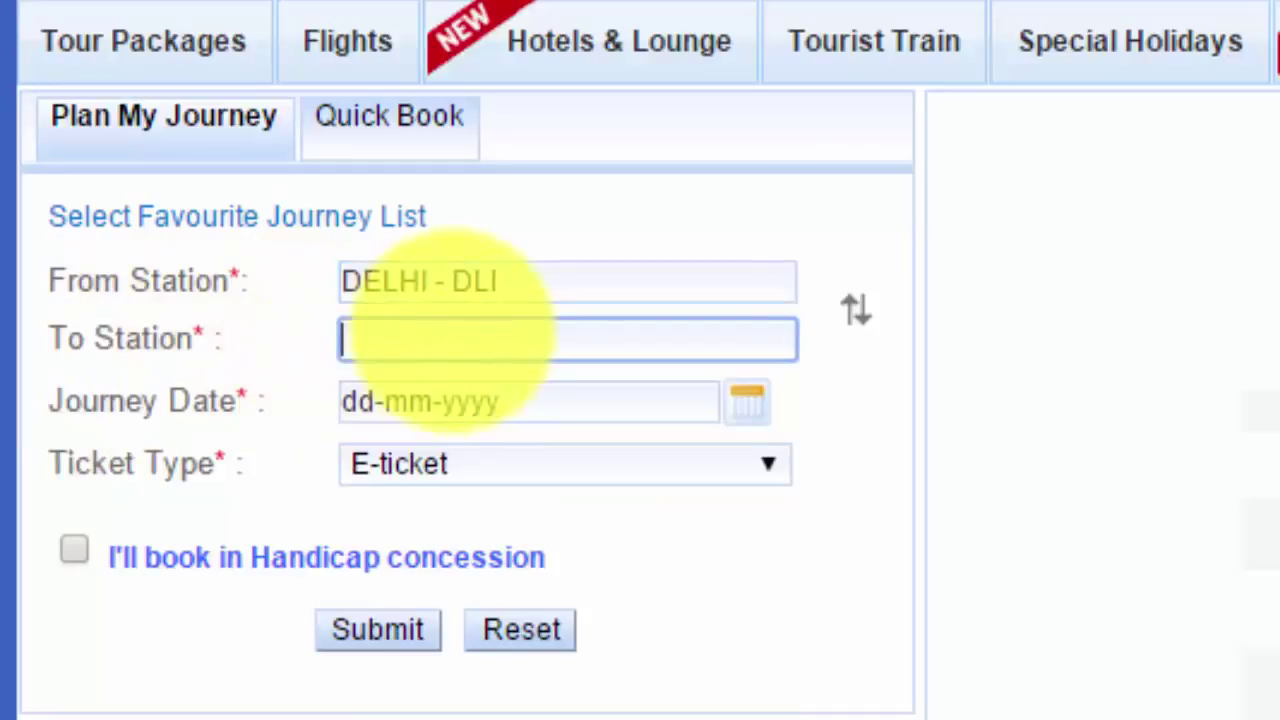
text(jai)
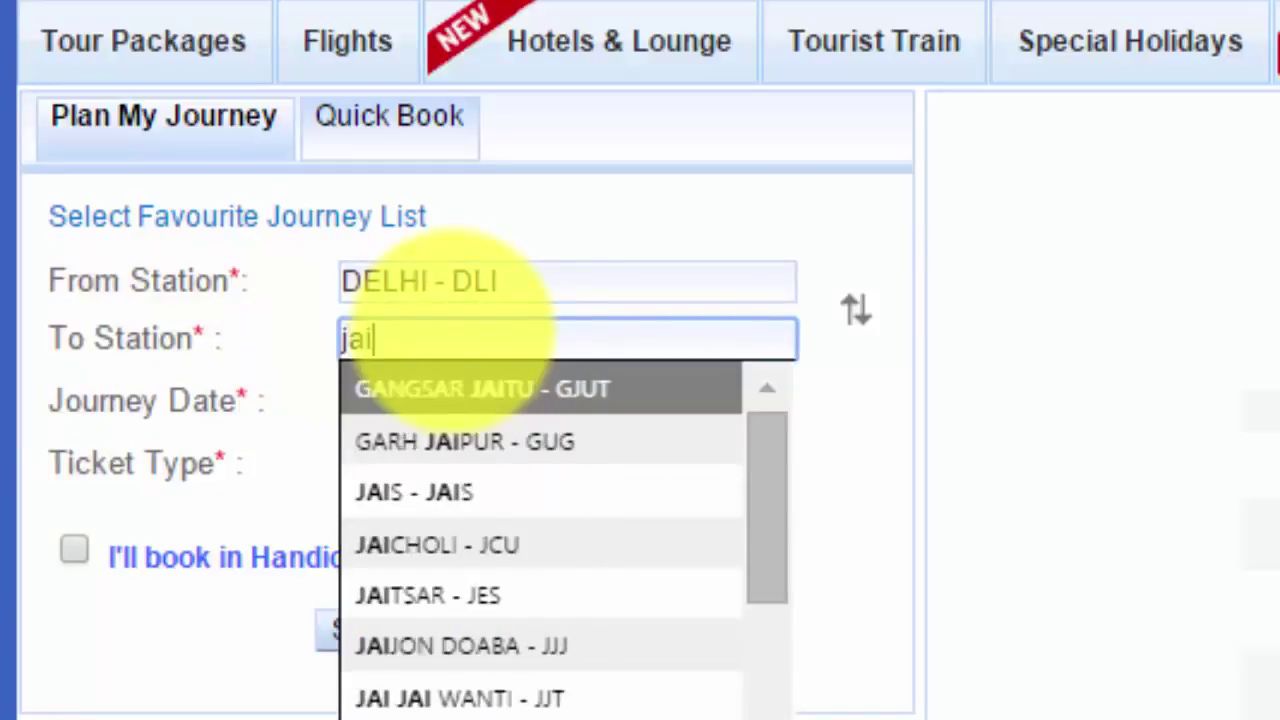
text(pu)
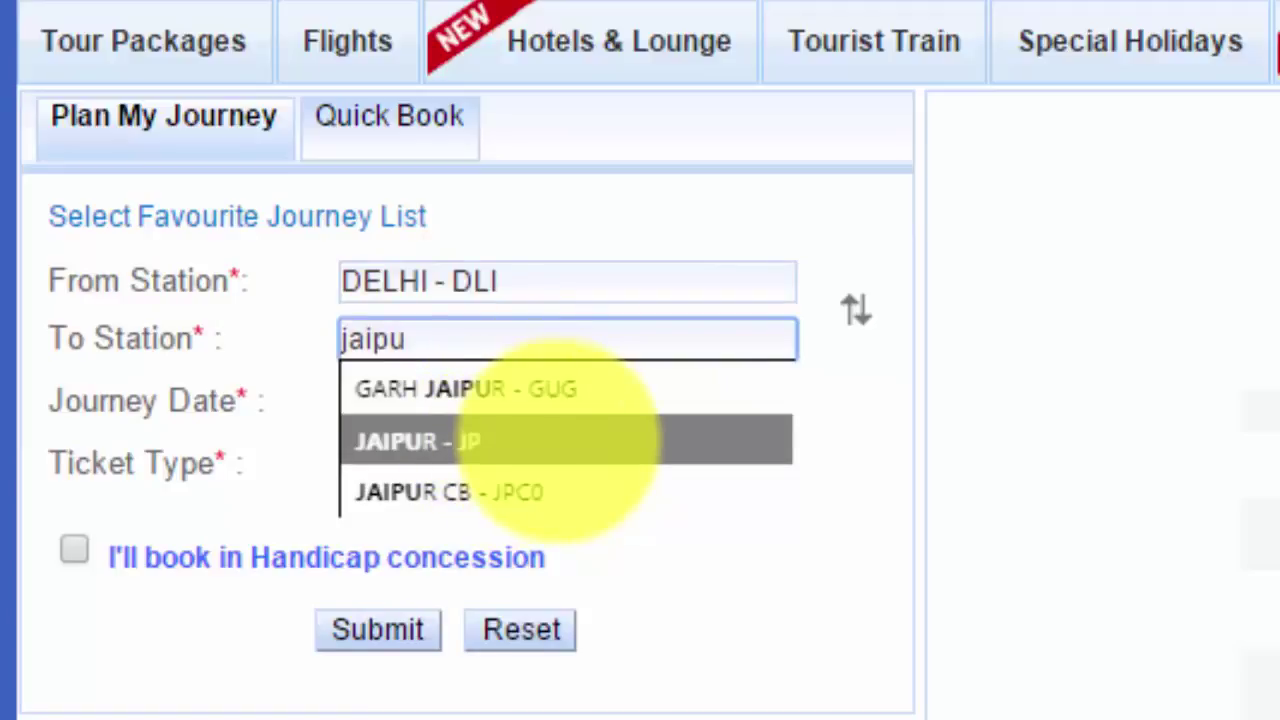
click(560, 440)
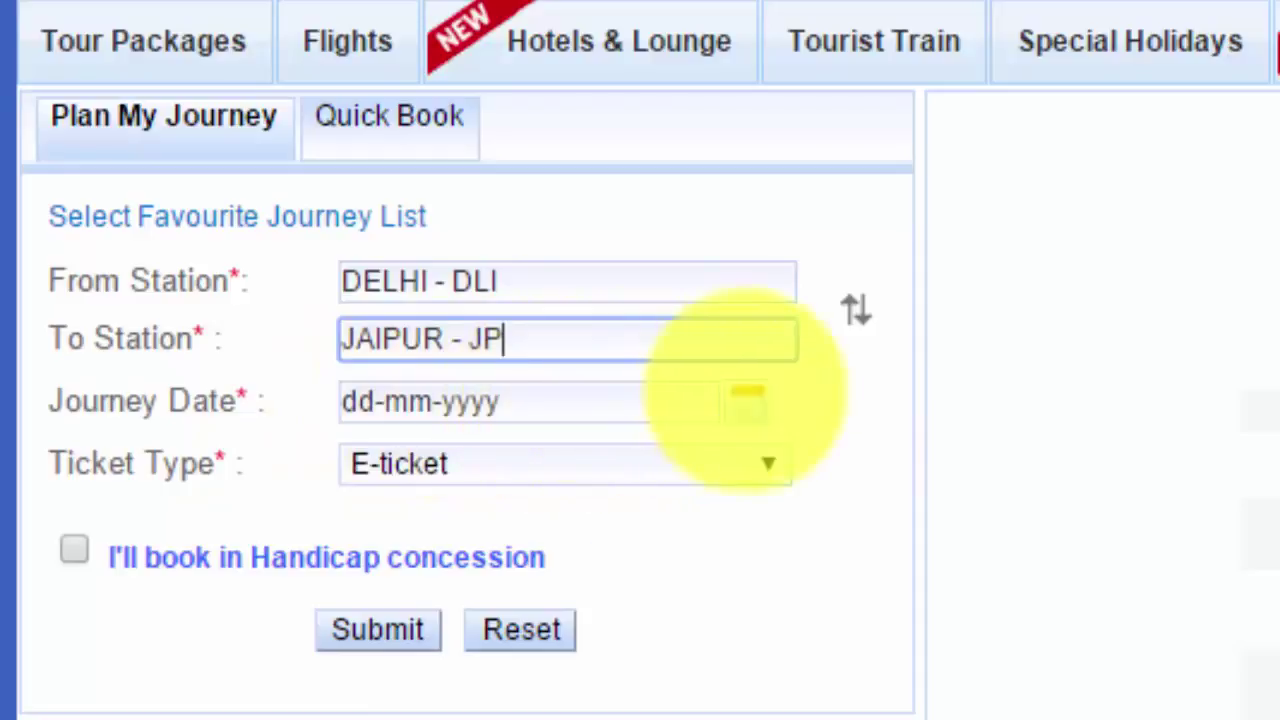
click(747, 400)
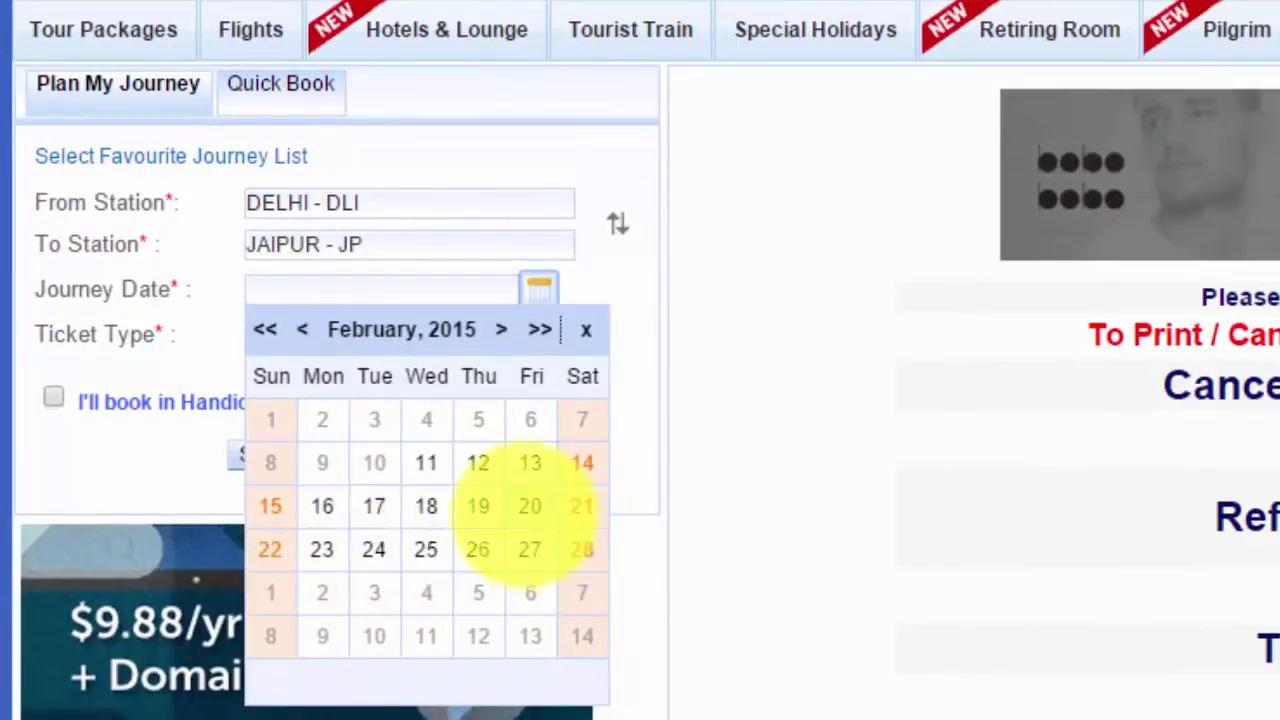
Pick 15 March 2015 as the journey date
click(501, 329)
click(495, 329)
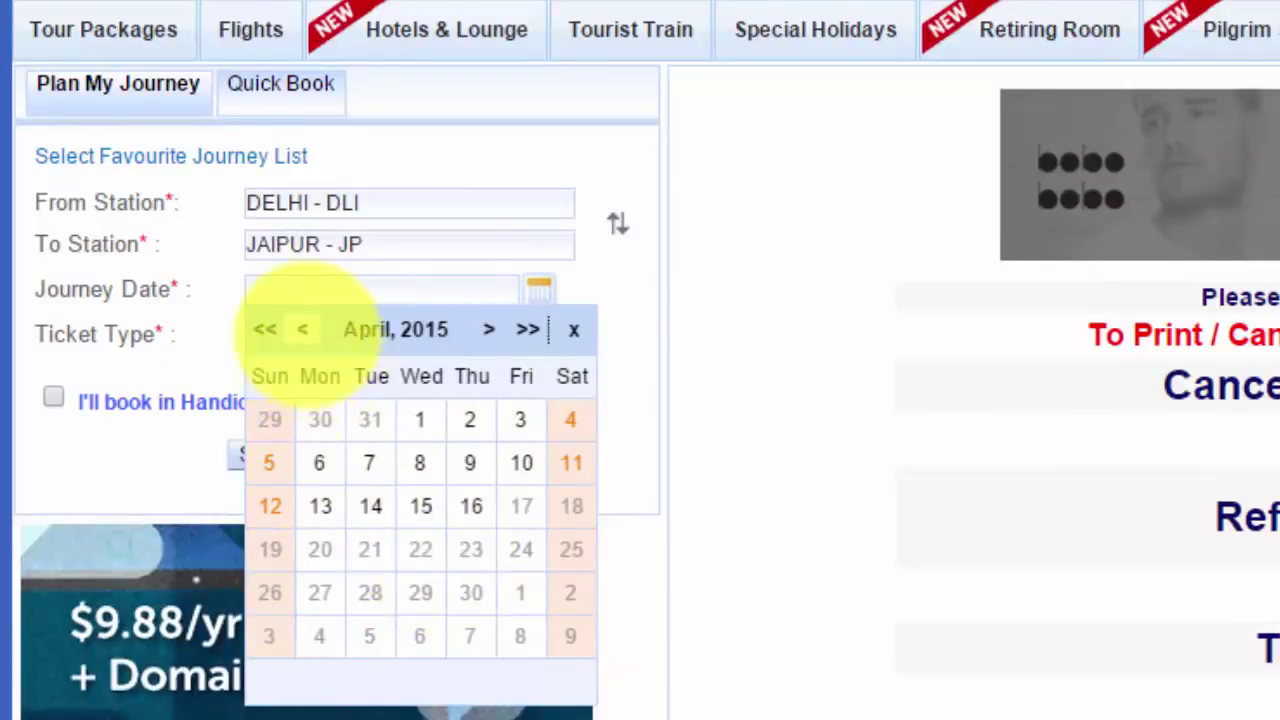
click(302, 330)
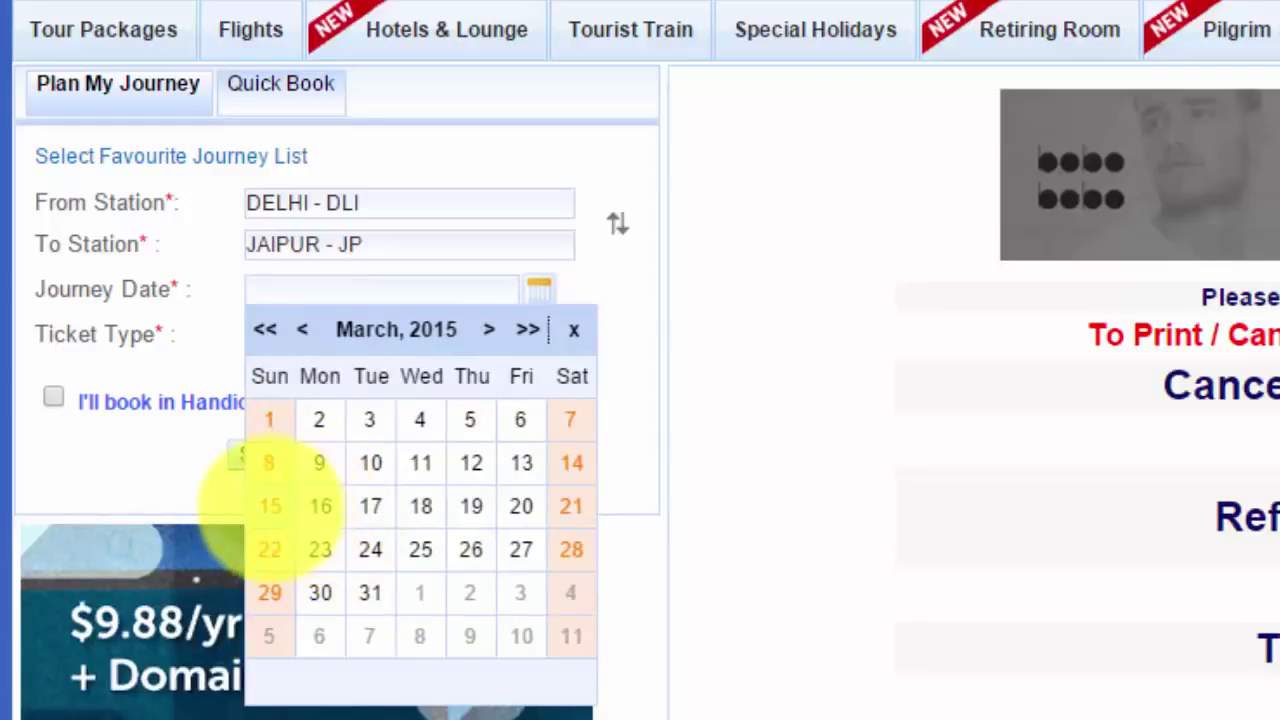
click(270, 506)
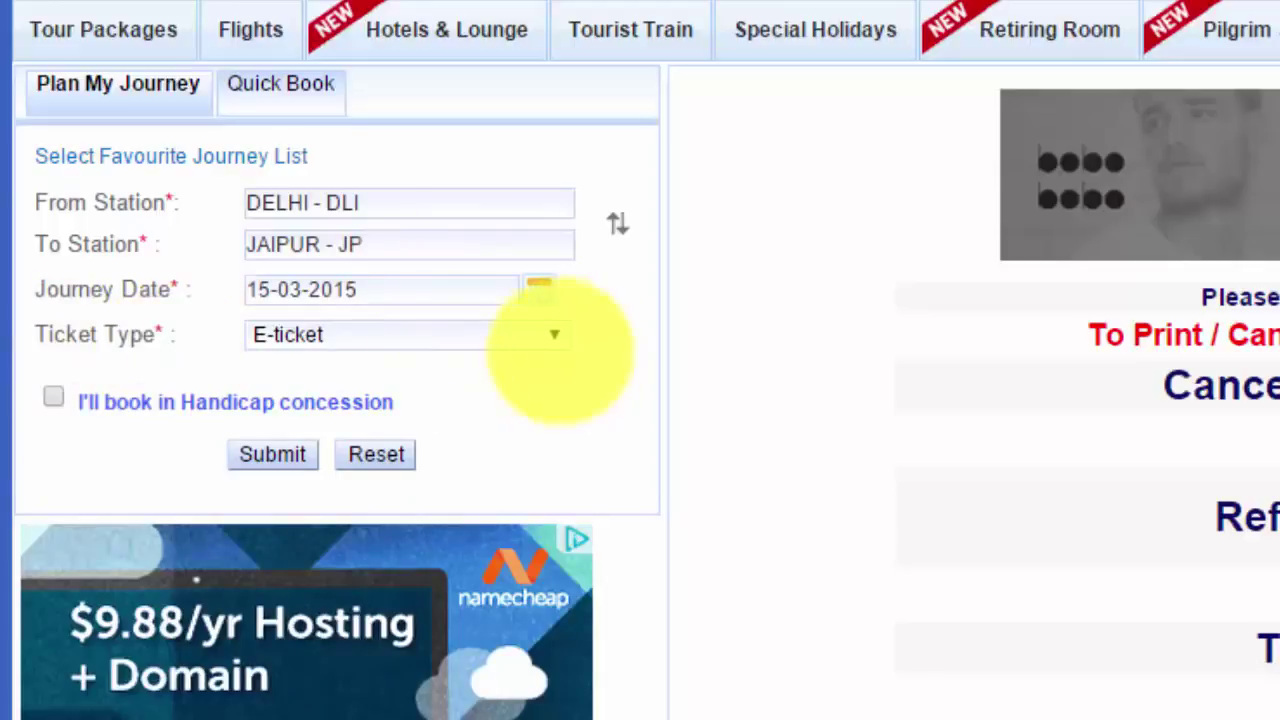
Keep E-ticket as the ticket type and search for trains
click(556, 337)
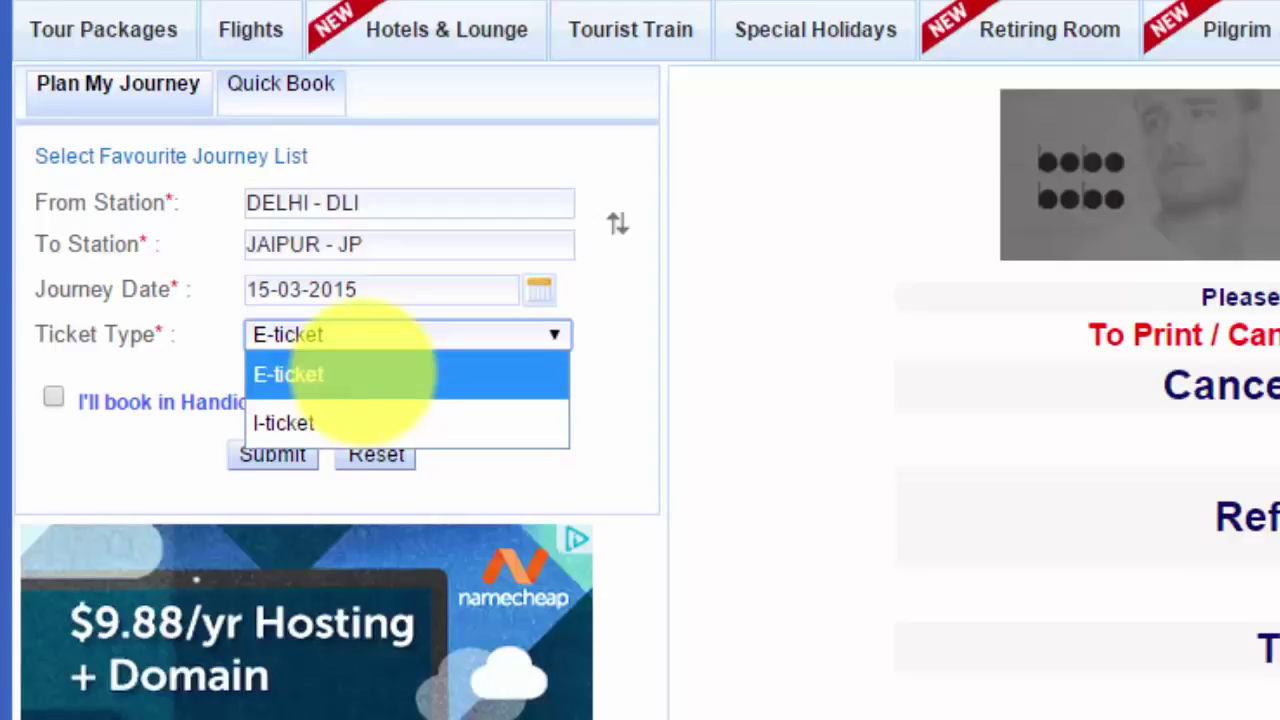
click(365, 372)
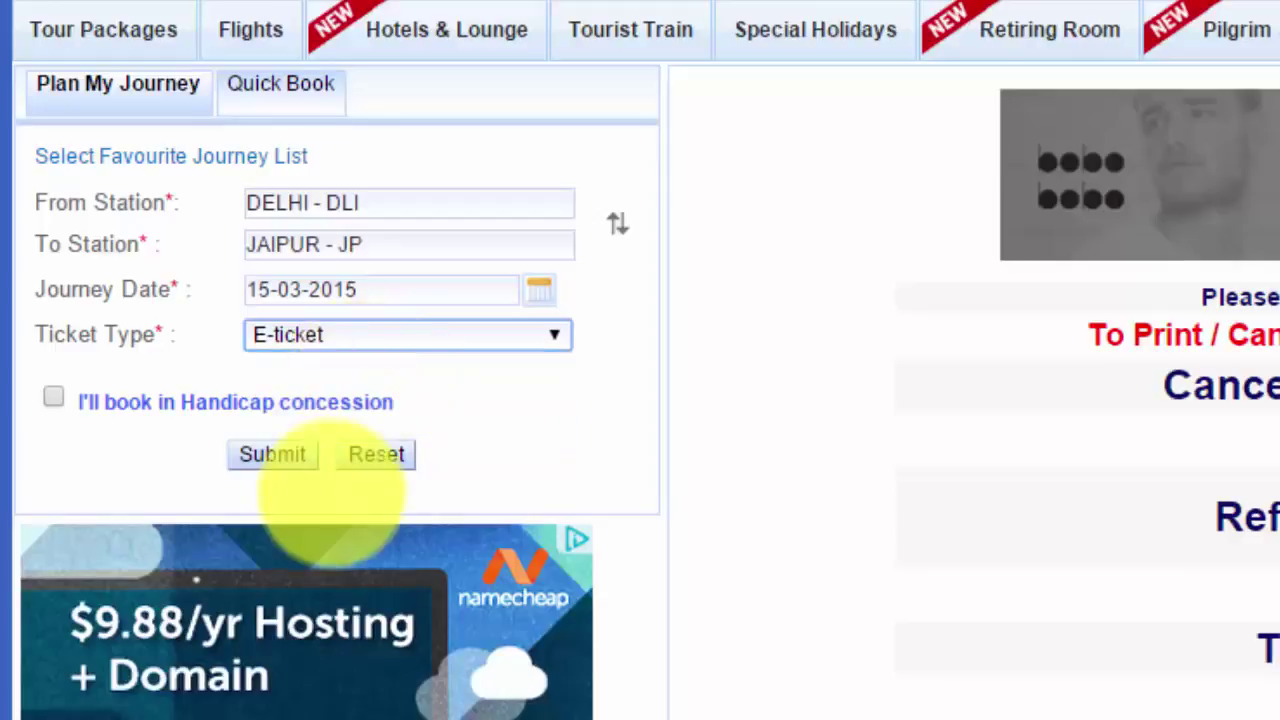
click(272, 454)
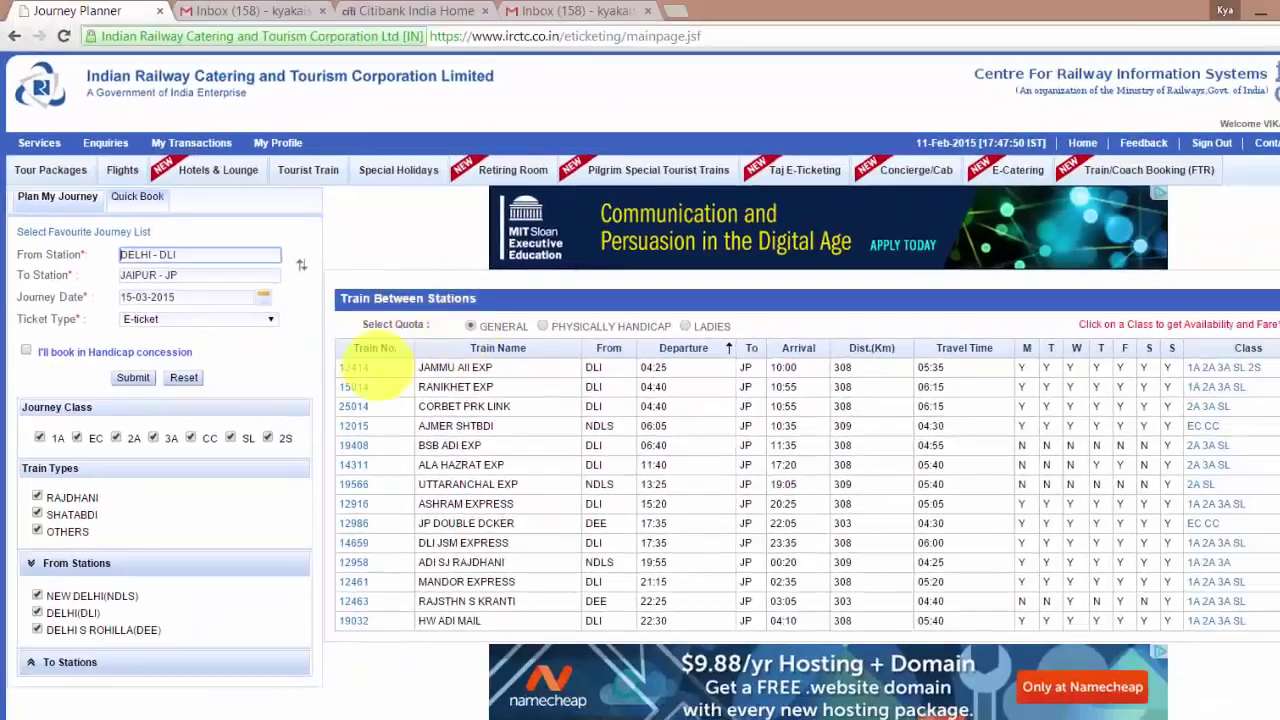
scroll(590, 370, down, 1)
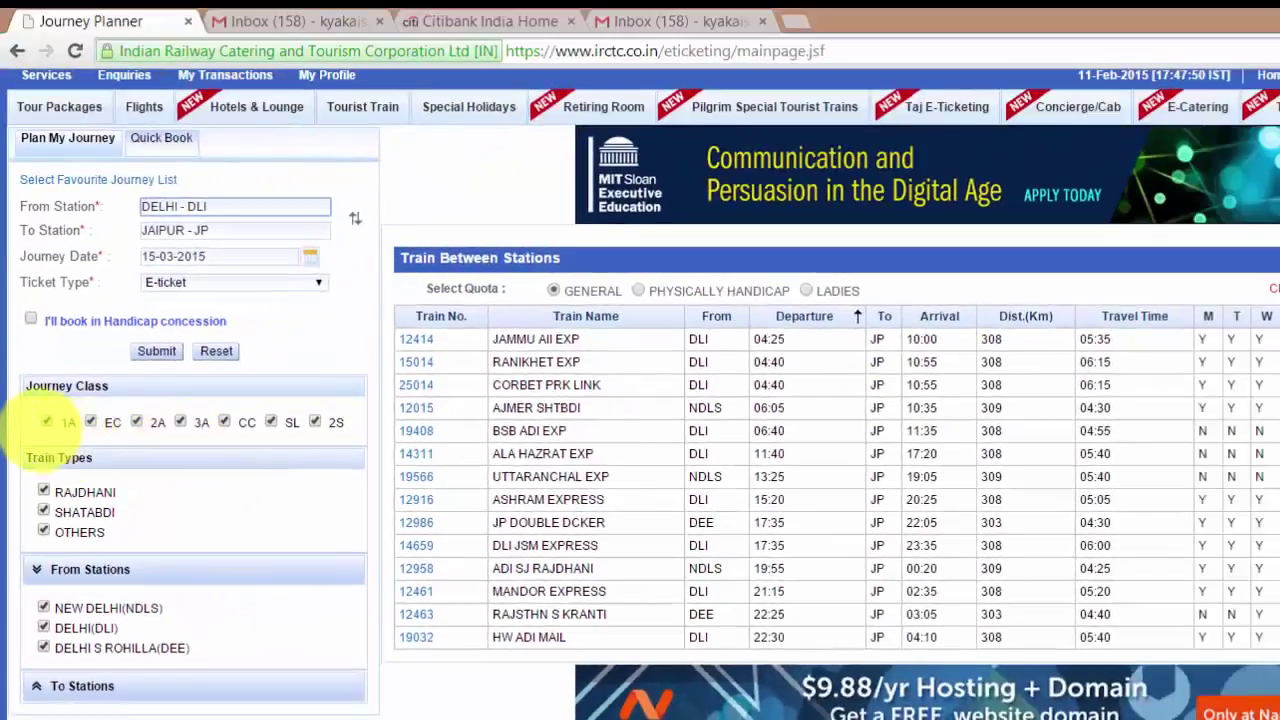
Exclude the 1A, EC, 2A, 3A and CC classes from the train list
click(46, 421)
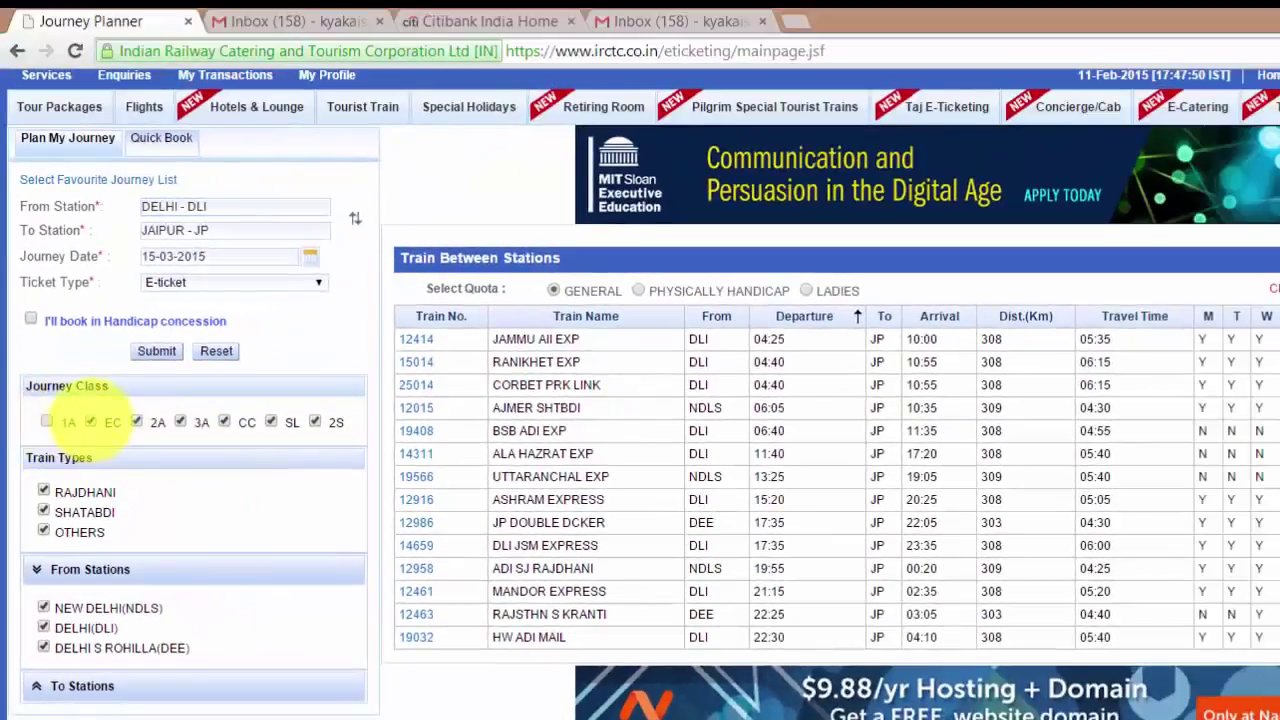
click(90, 421)
click(140, 421)
click(180, 421)
click(225, 420)
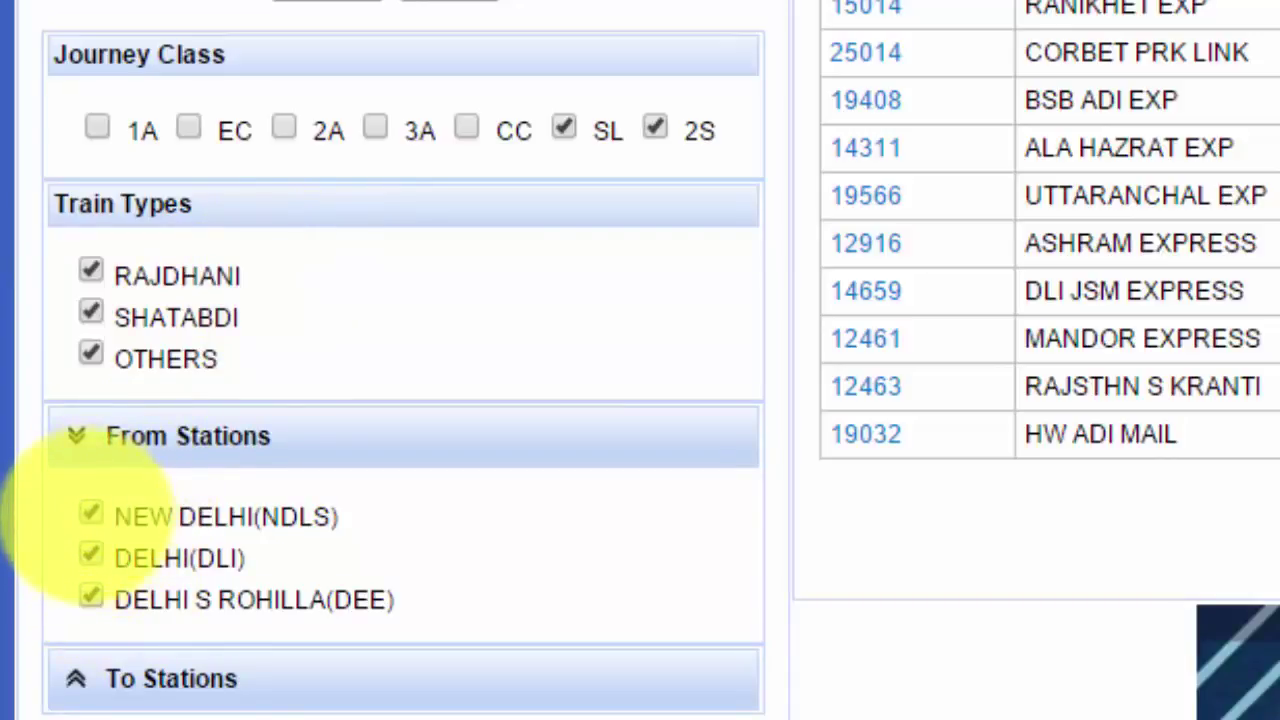
Include NEW DELHI and DELHI S ROHILLA departures, then check Ranikhet Express sleeper availability
click(90, 515)
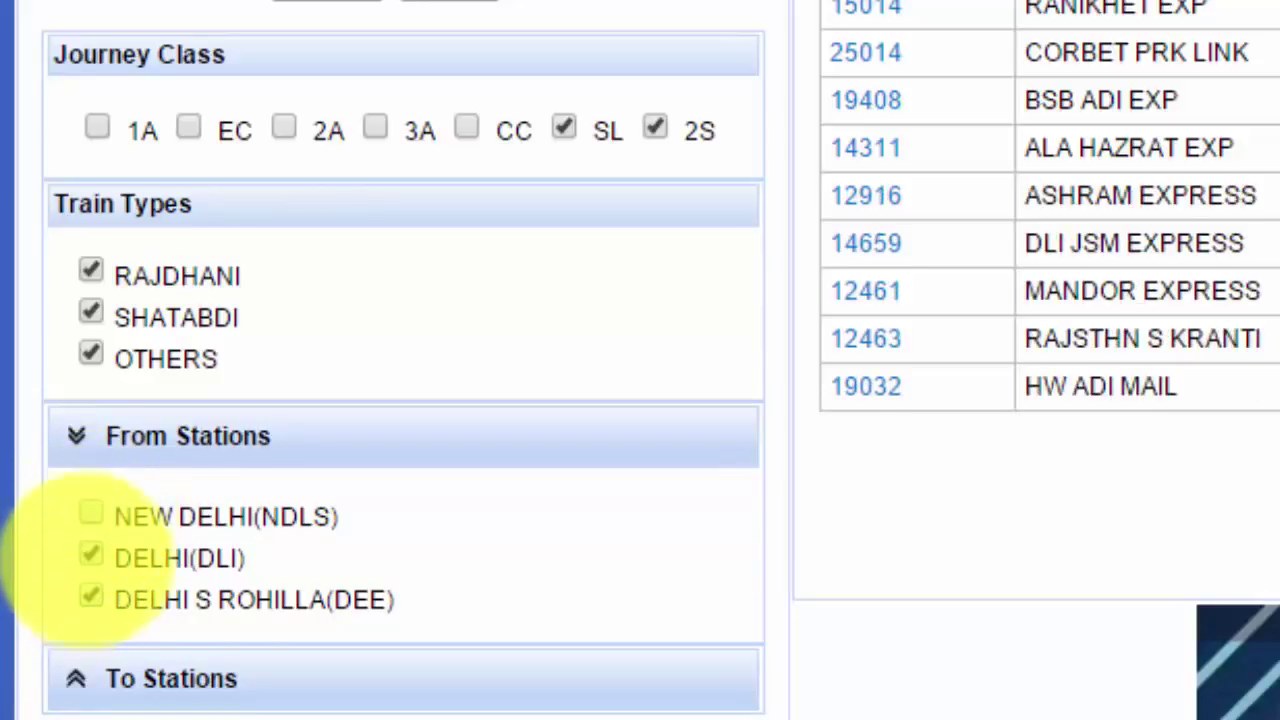
click(90, 597)
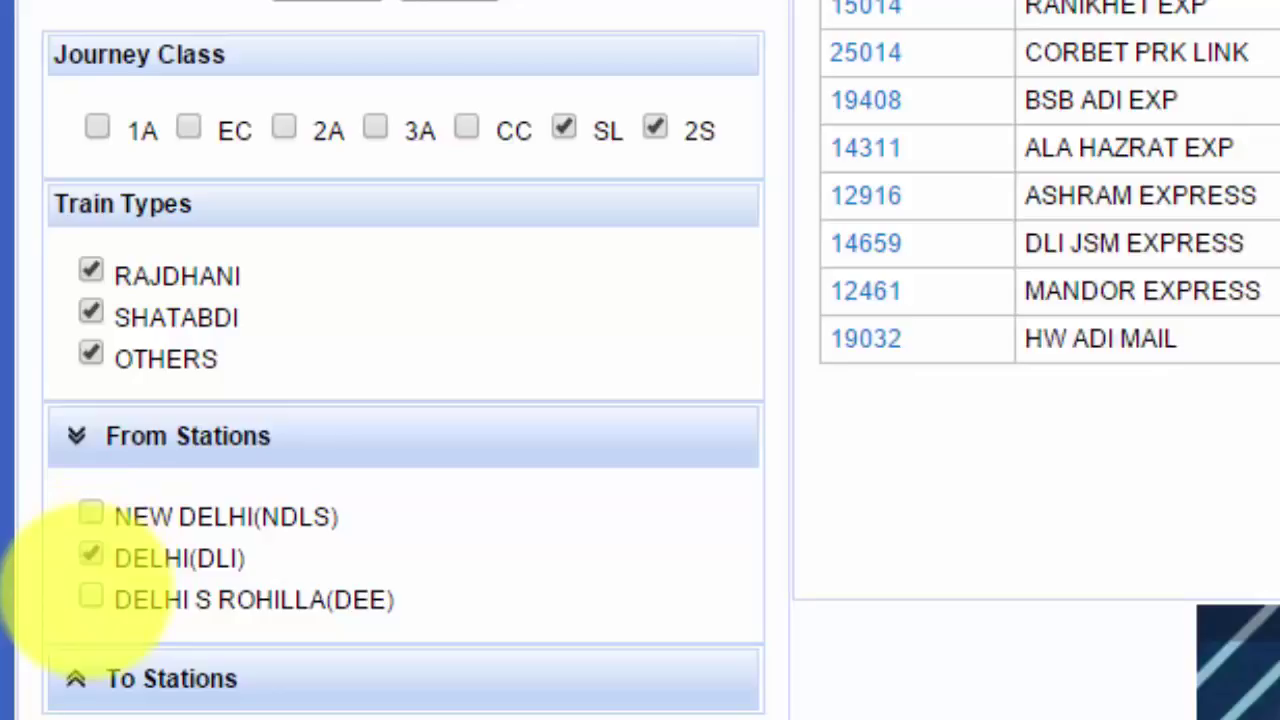
click(90, 597)
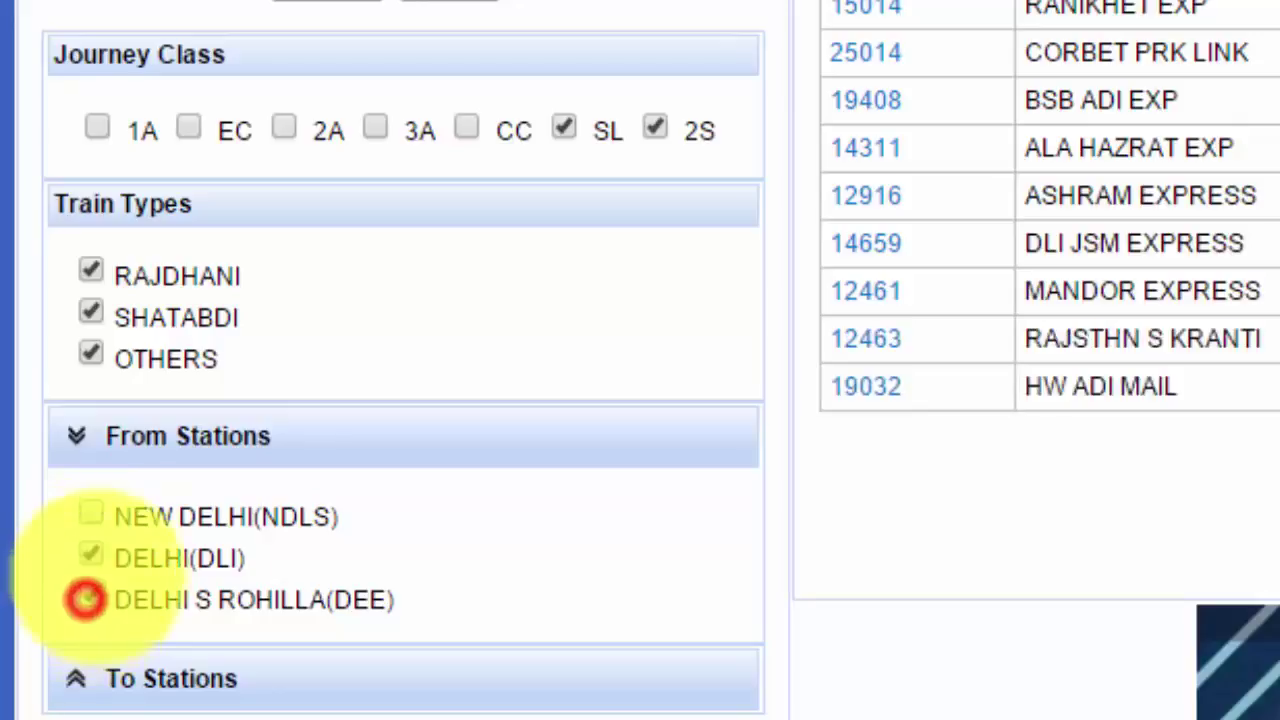
click(90, 515)
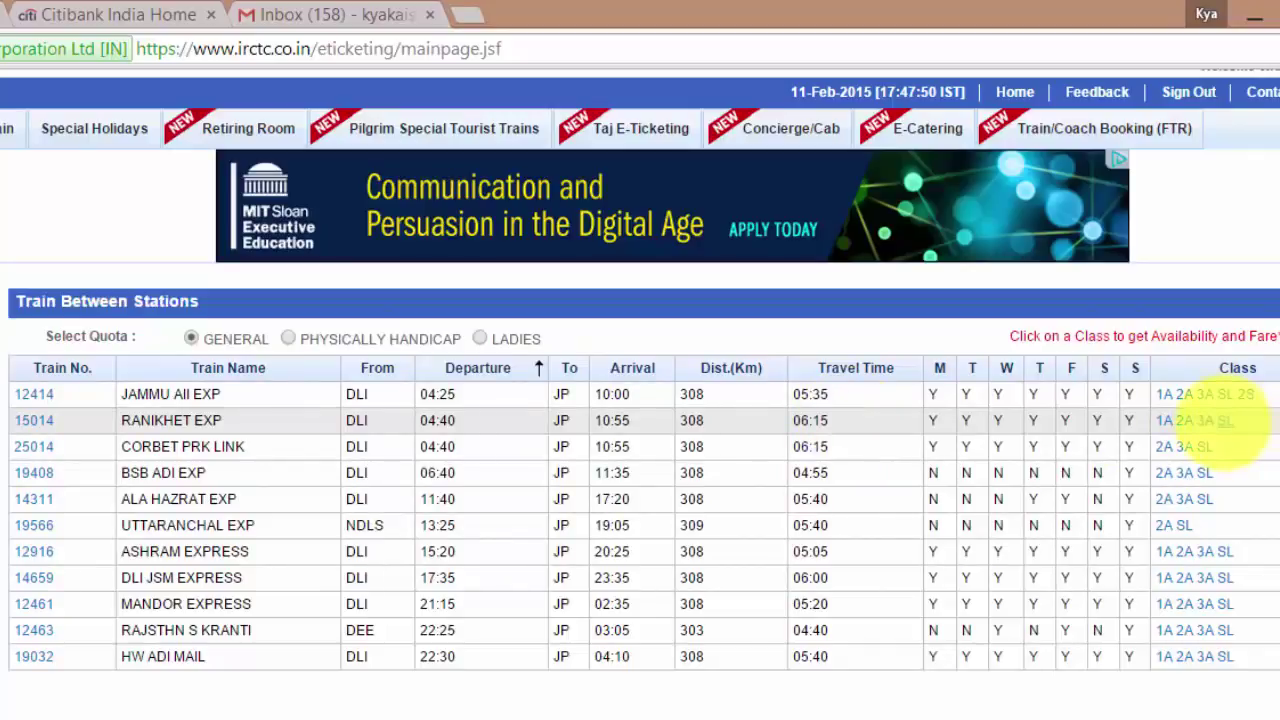
click(1222, 421)
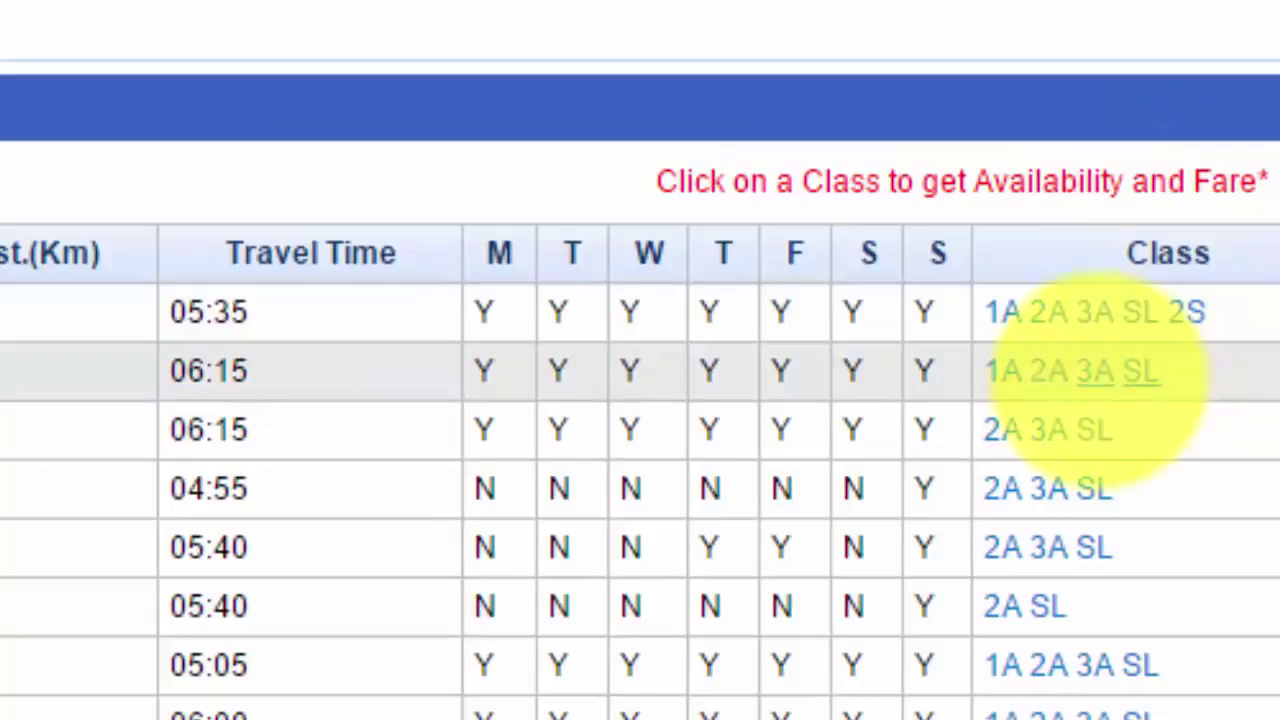
Compare 15014 3A availability, then Book Now on the sleeper results for 15-3-2015
click(1095, 371)
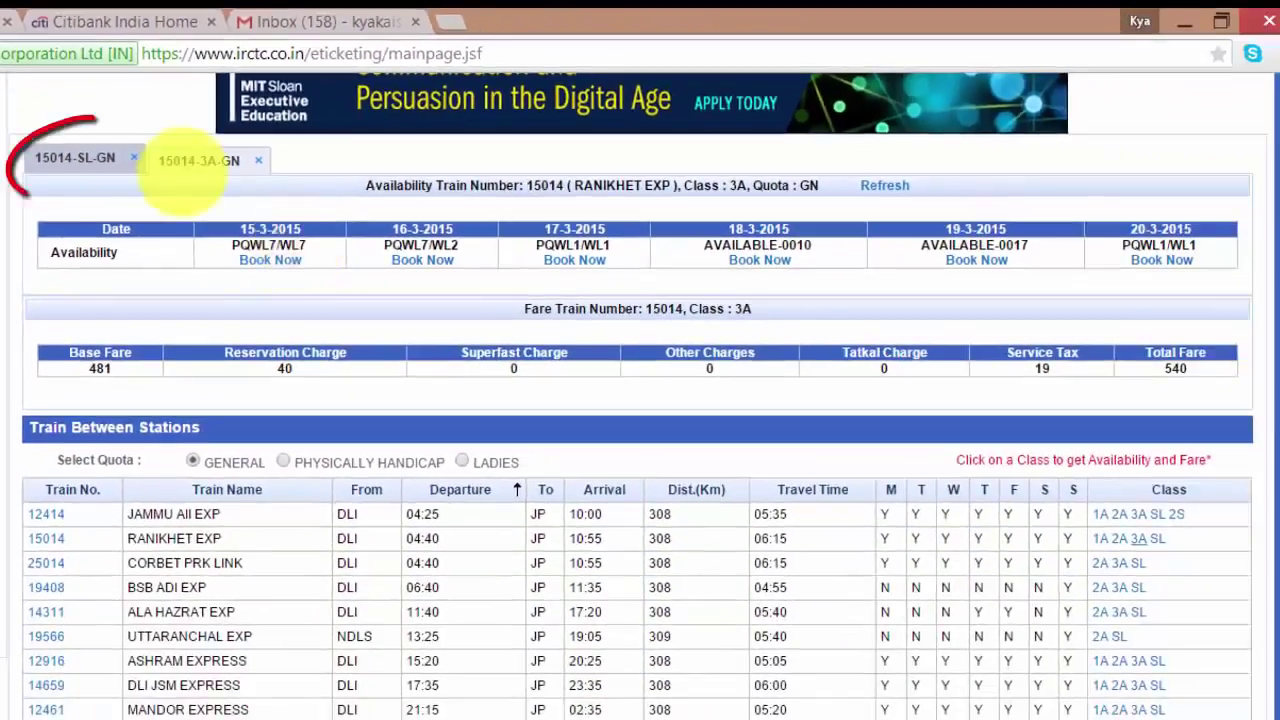
click(75, 158)
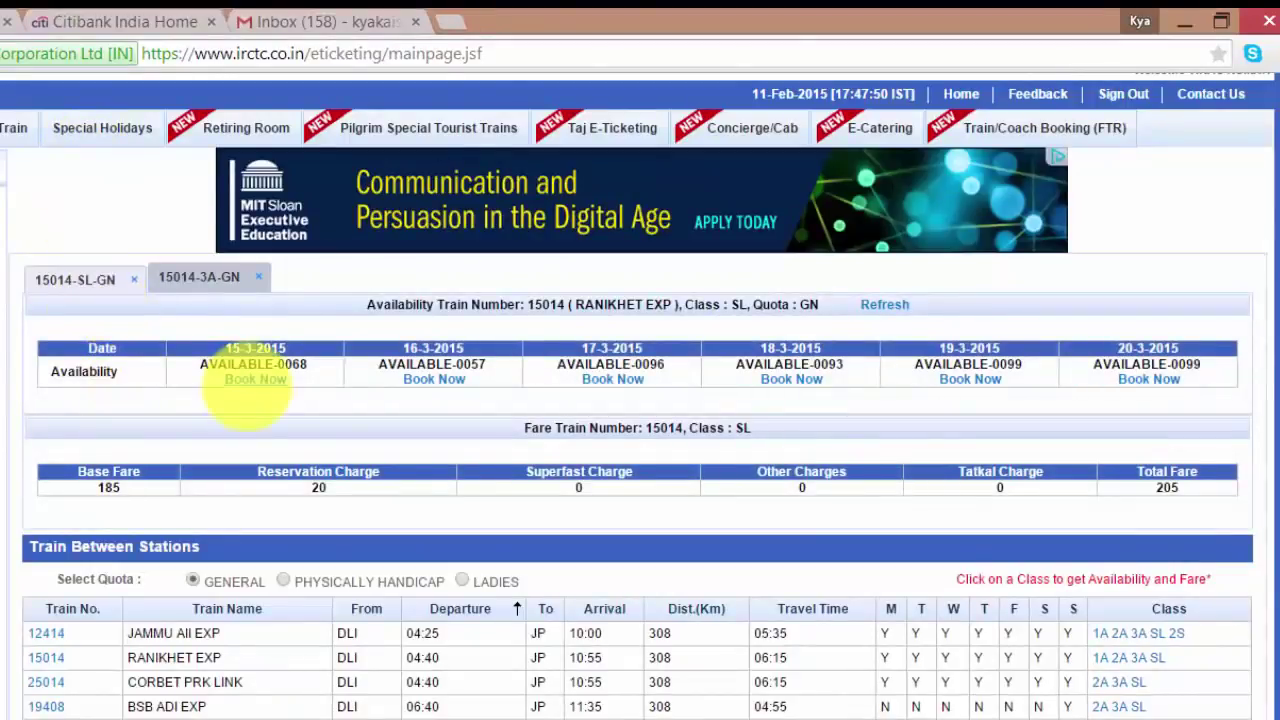
scroll(1257, 277, down, 2)
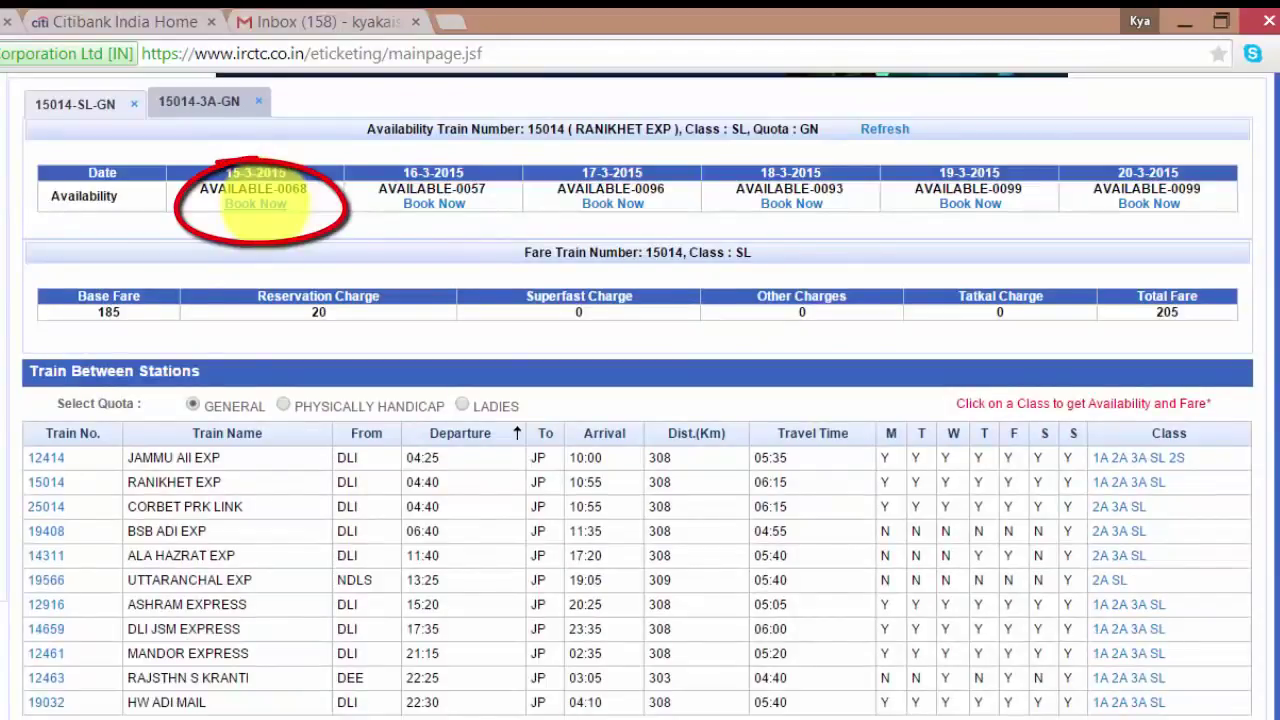
click(264, 203)
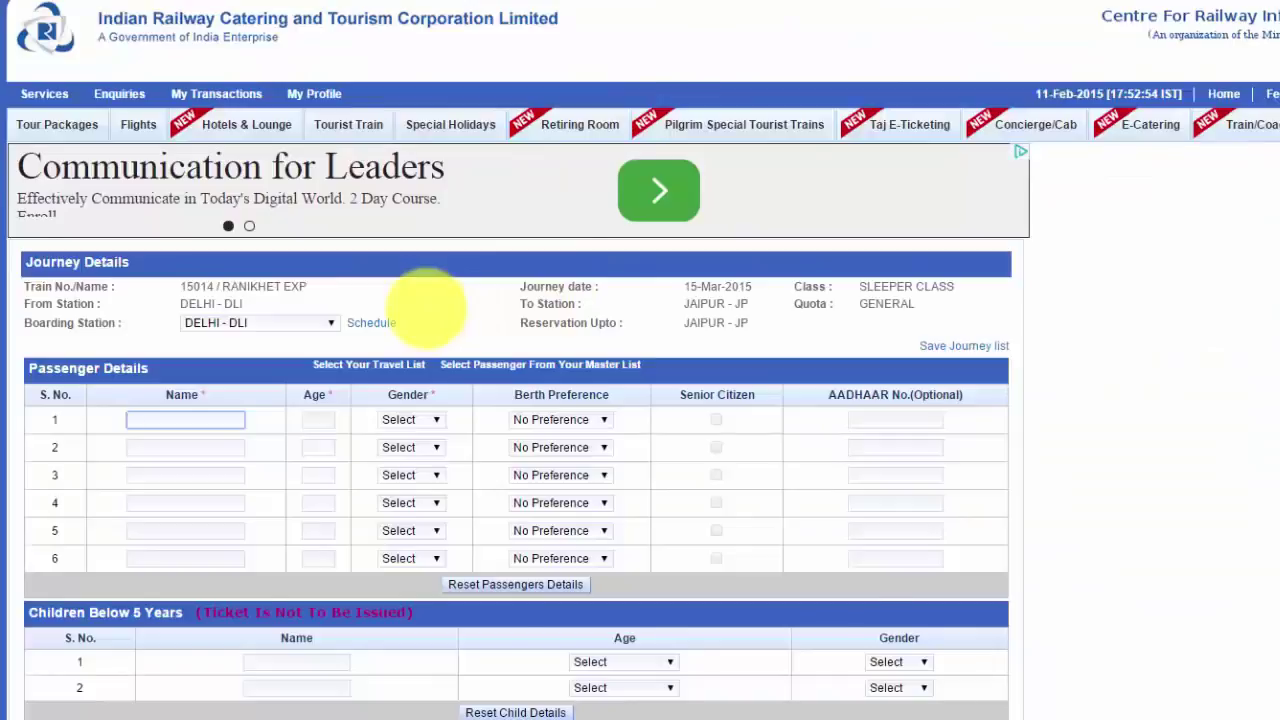
Choose GURGAON - GGN as the boarding station from the train schedule
scroll(428, 305, down, 3)
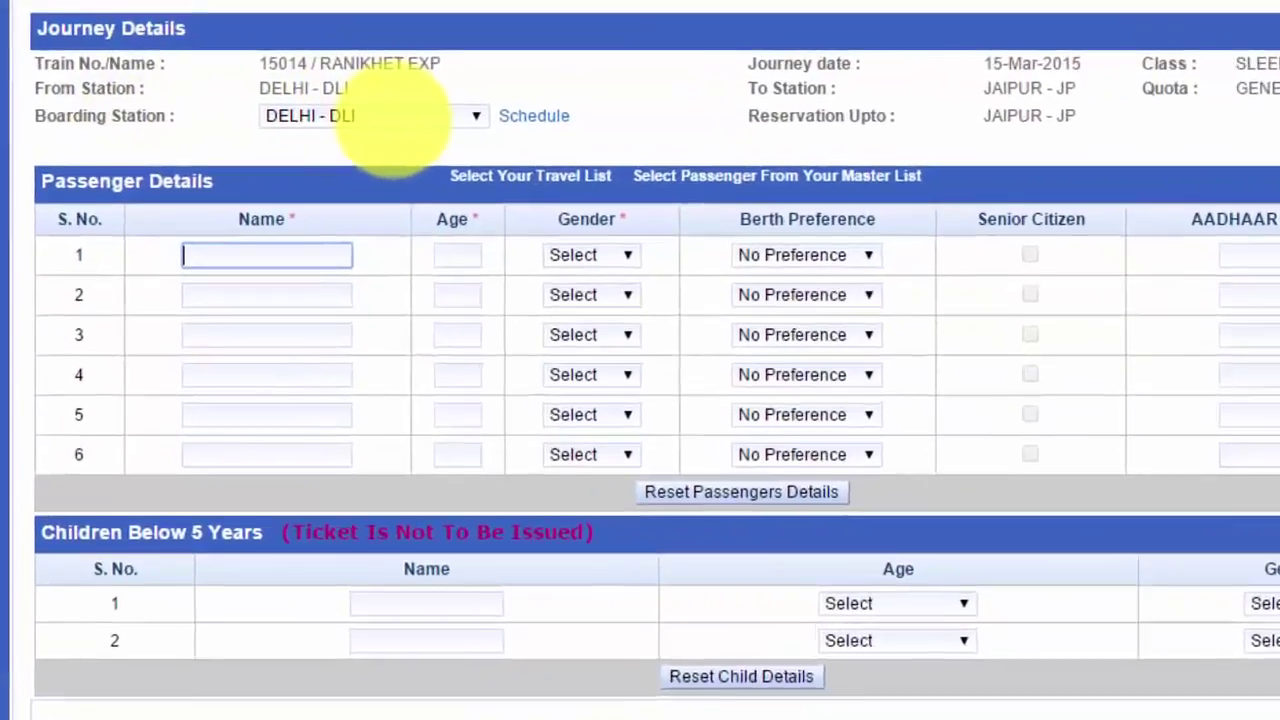
click(350, 105)
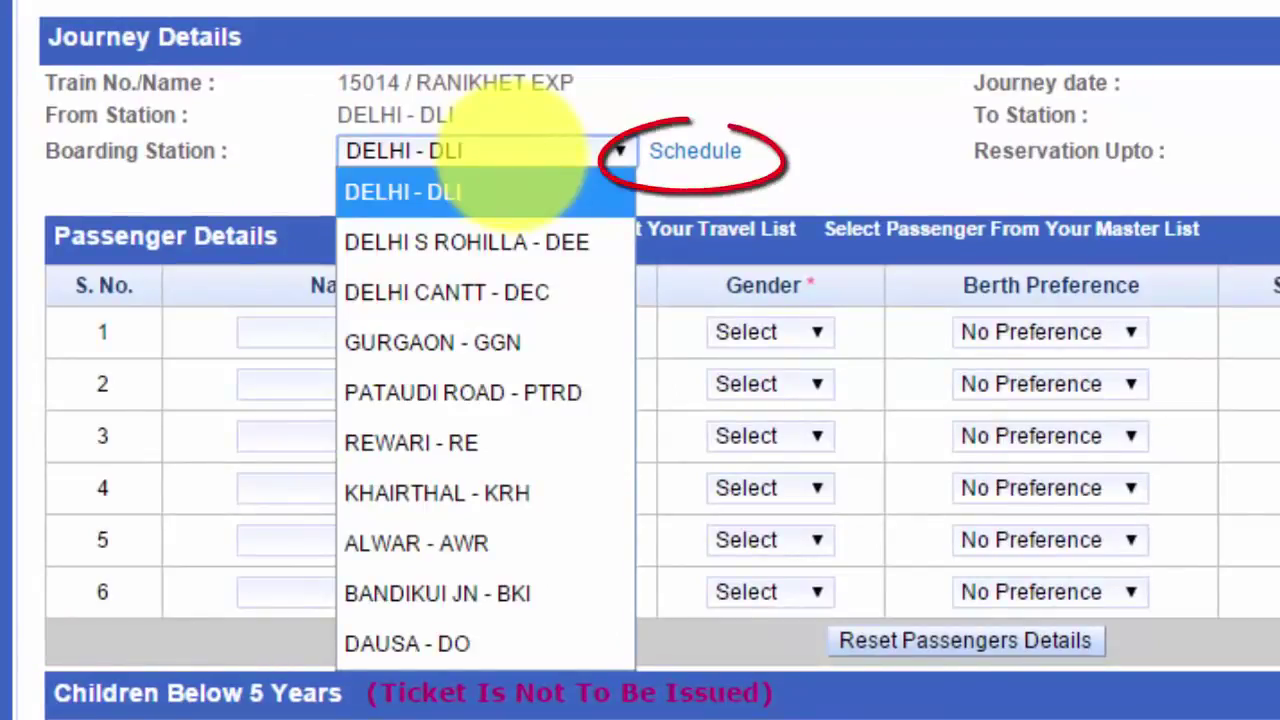
click(695, 150)
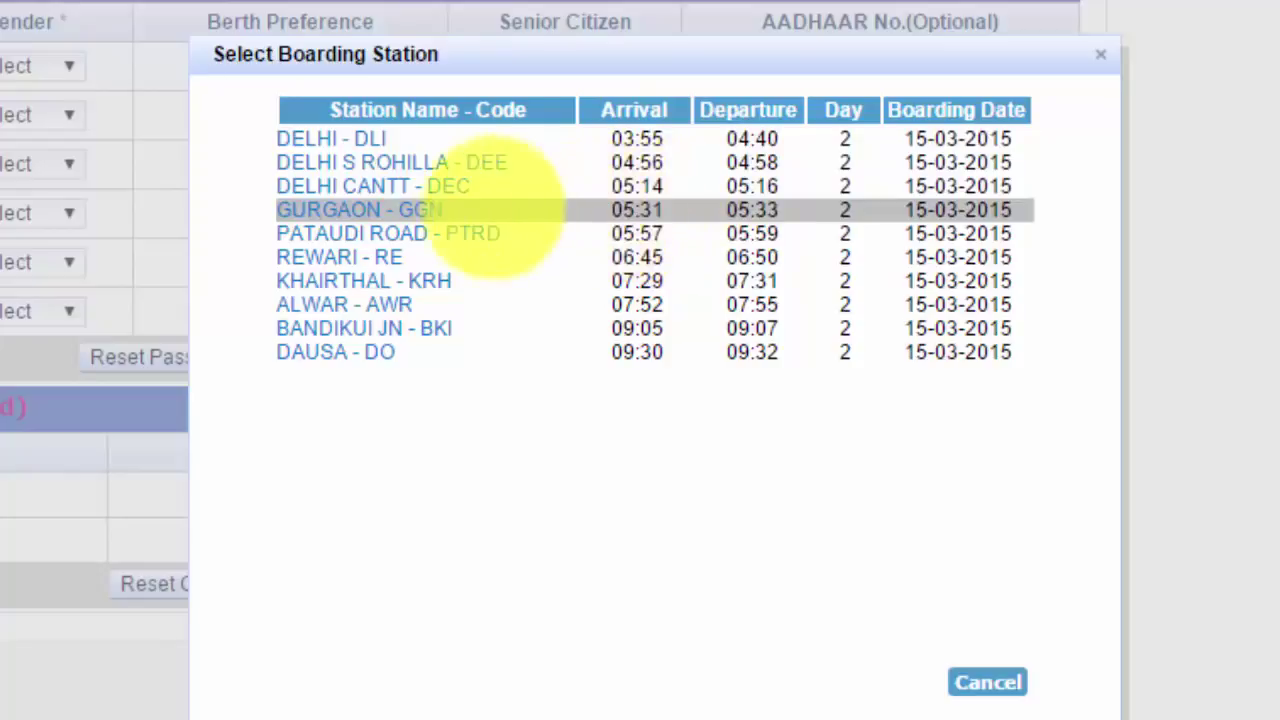
click(399, 207)
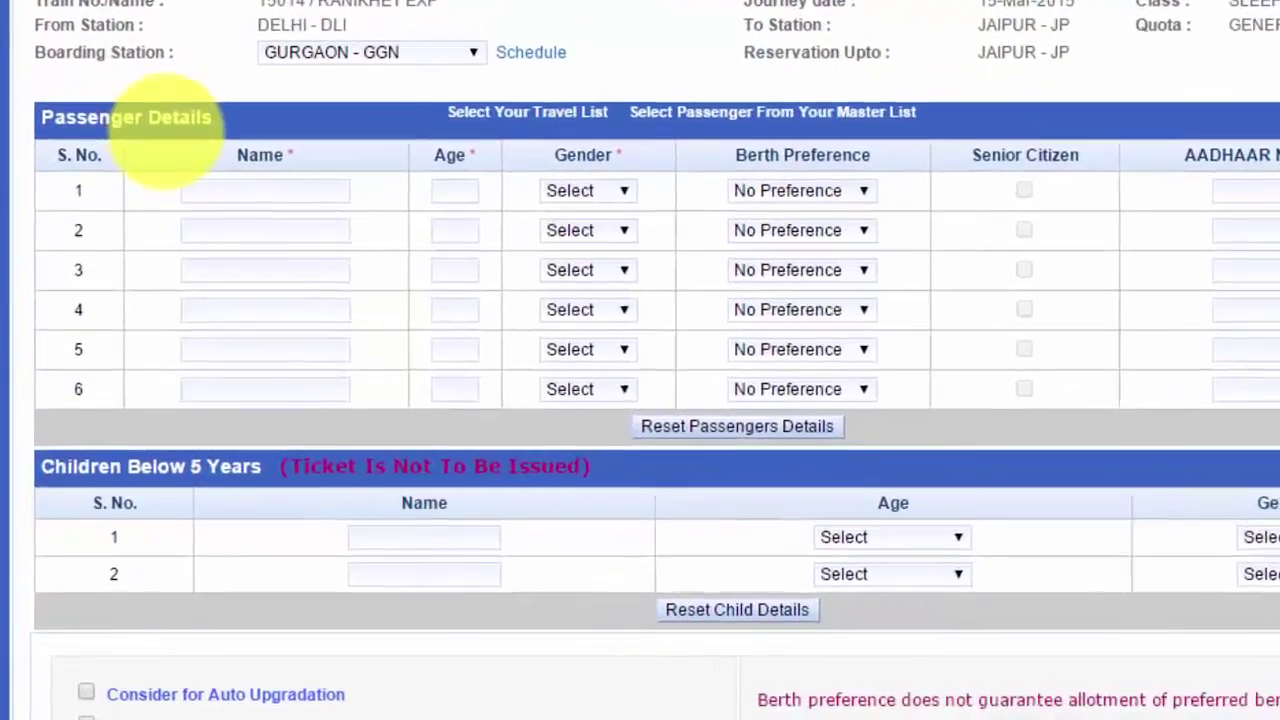
Enter passenger 1's name, age 40, gender Male and No Preference berth
click(230, 288)
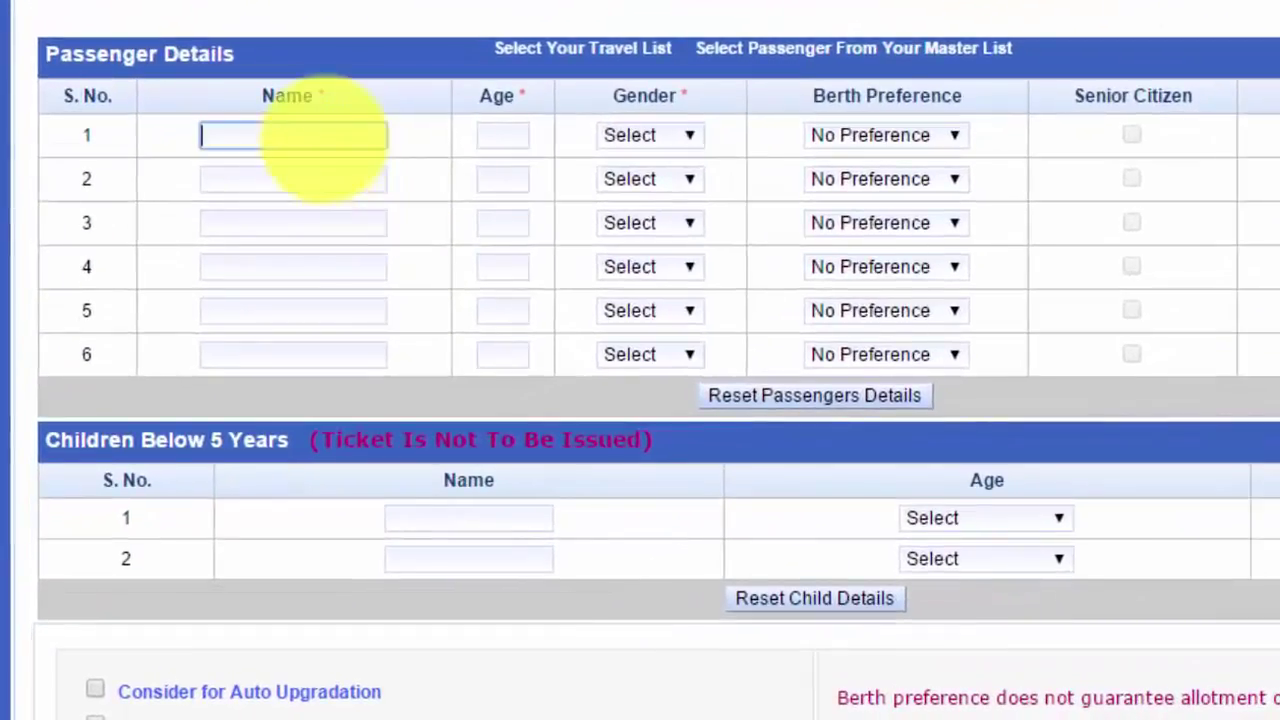
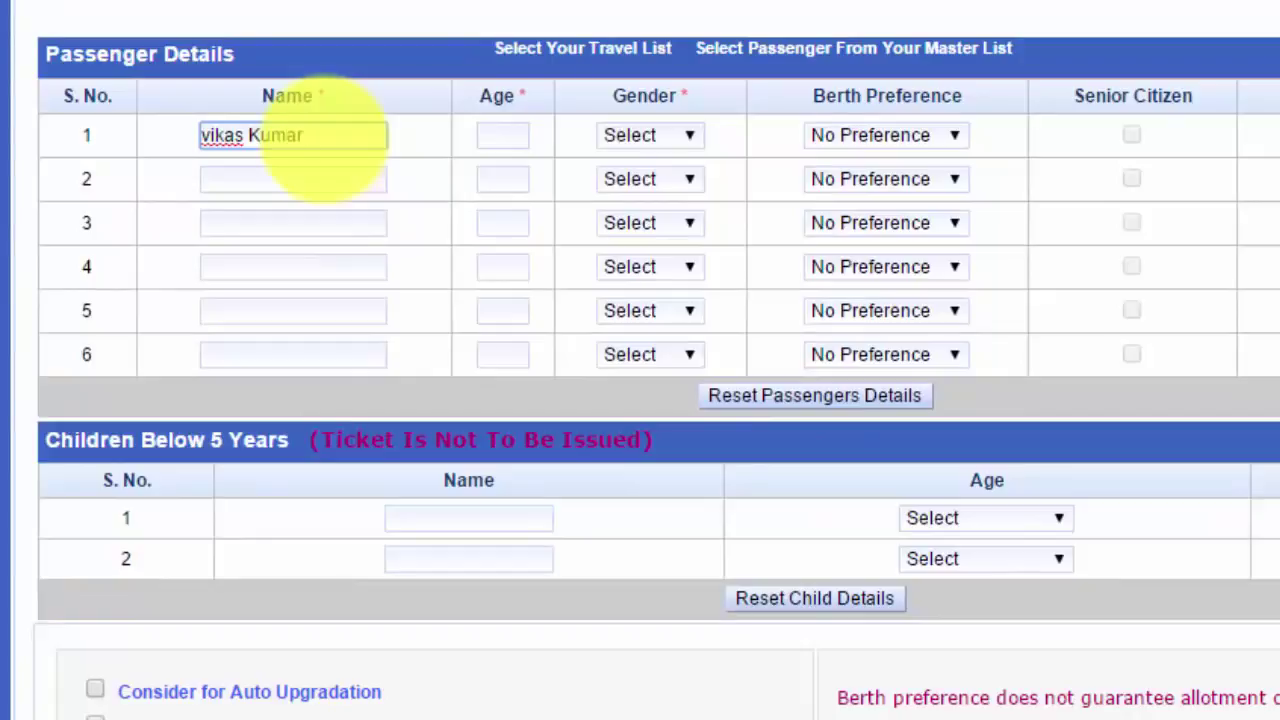
click(503, 136)
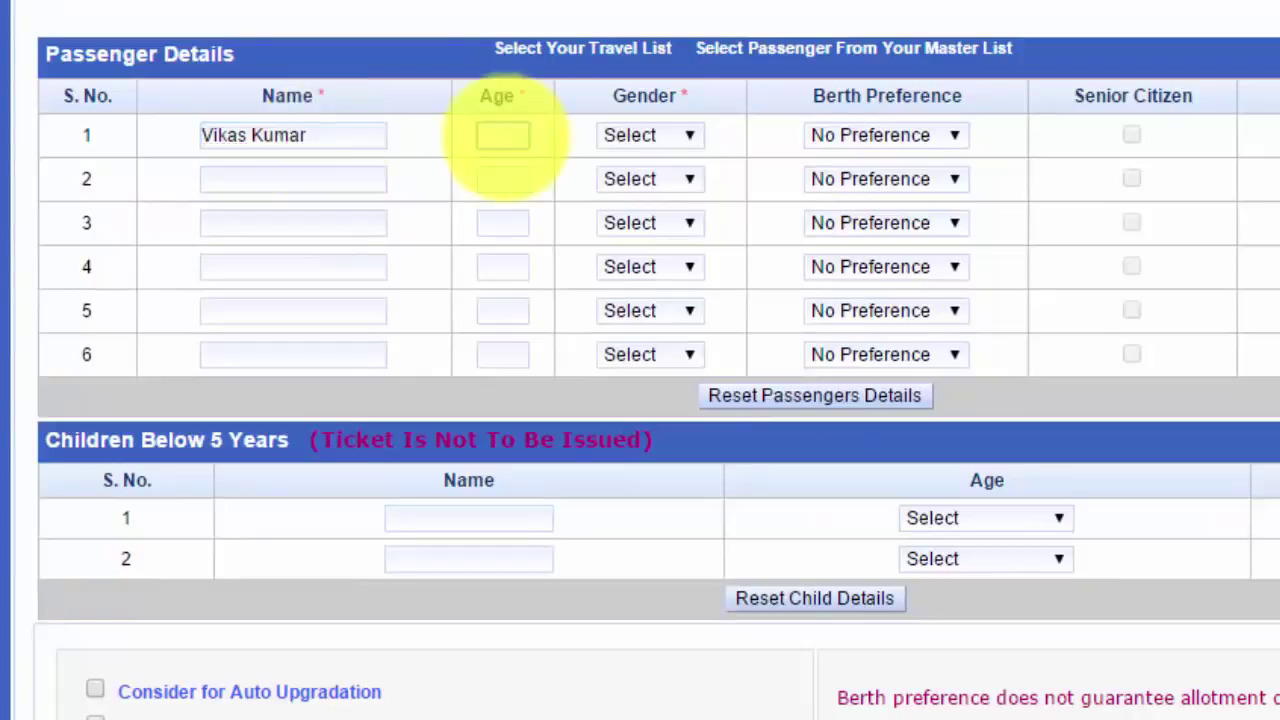
text(40)
click(665, 135)
click(690, 211)
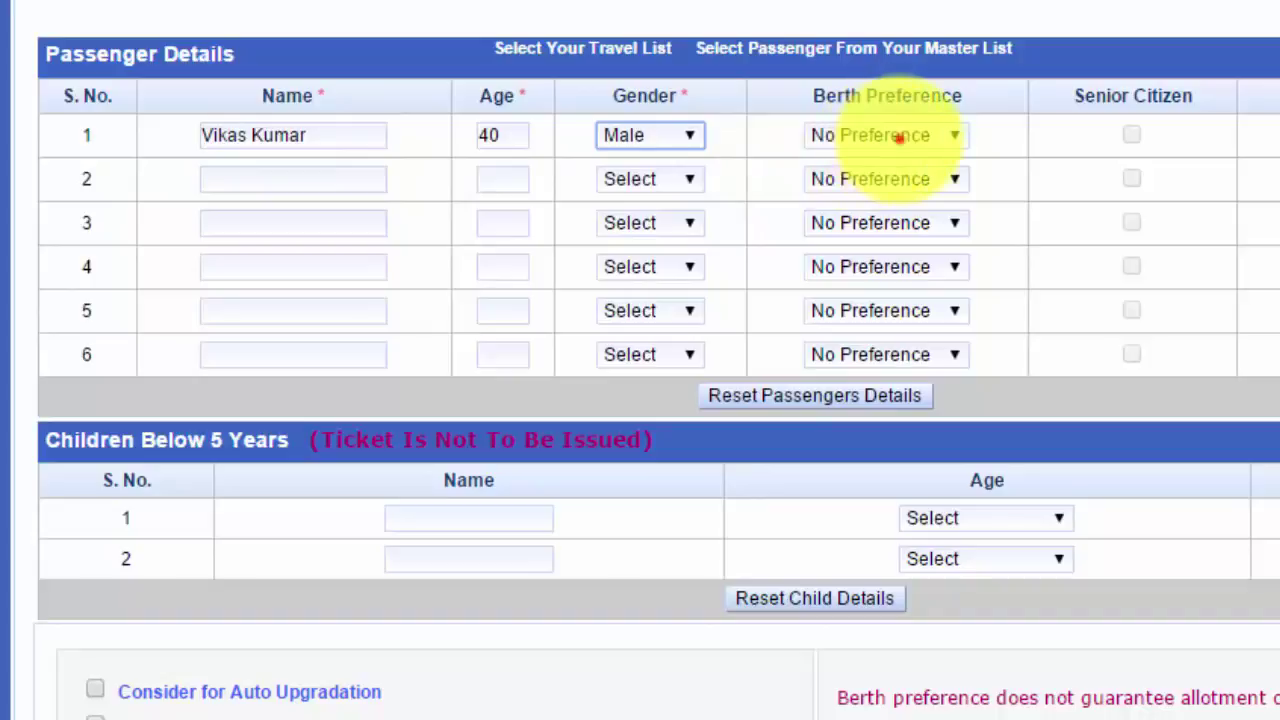
click(893, 135)
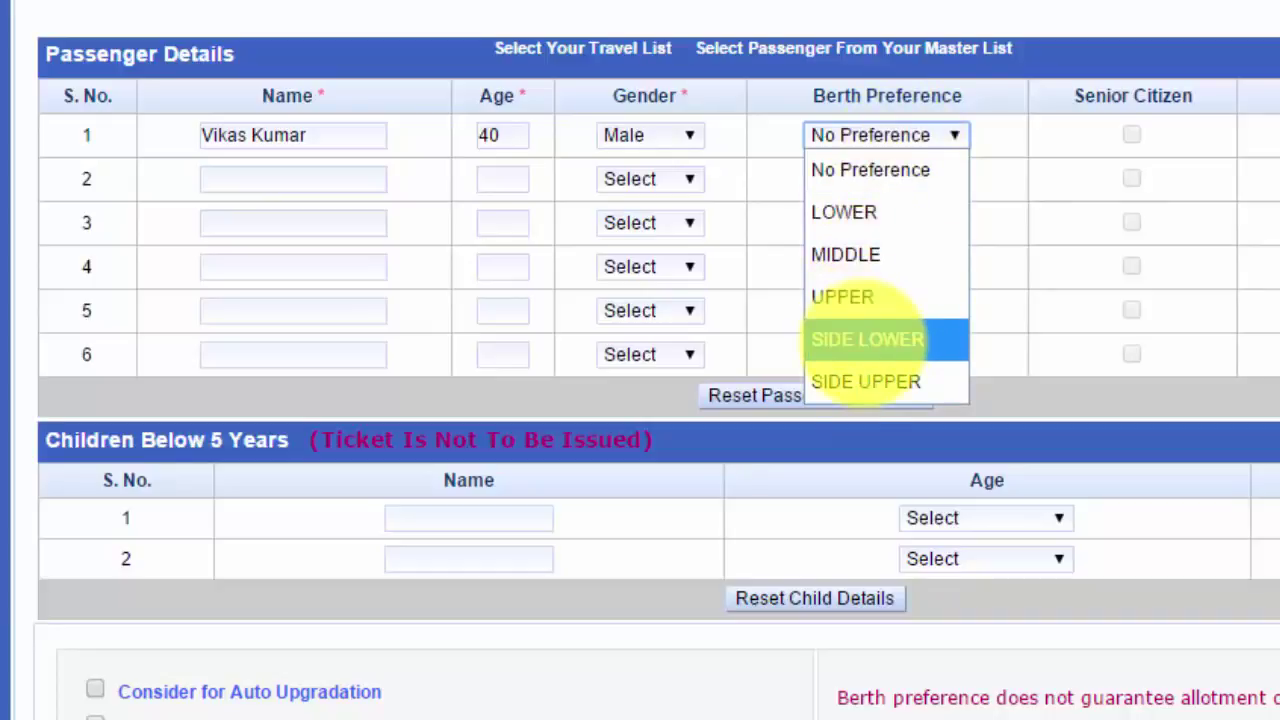
click(890, 170)
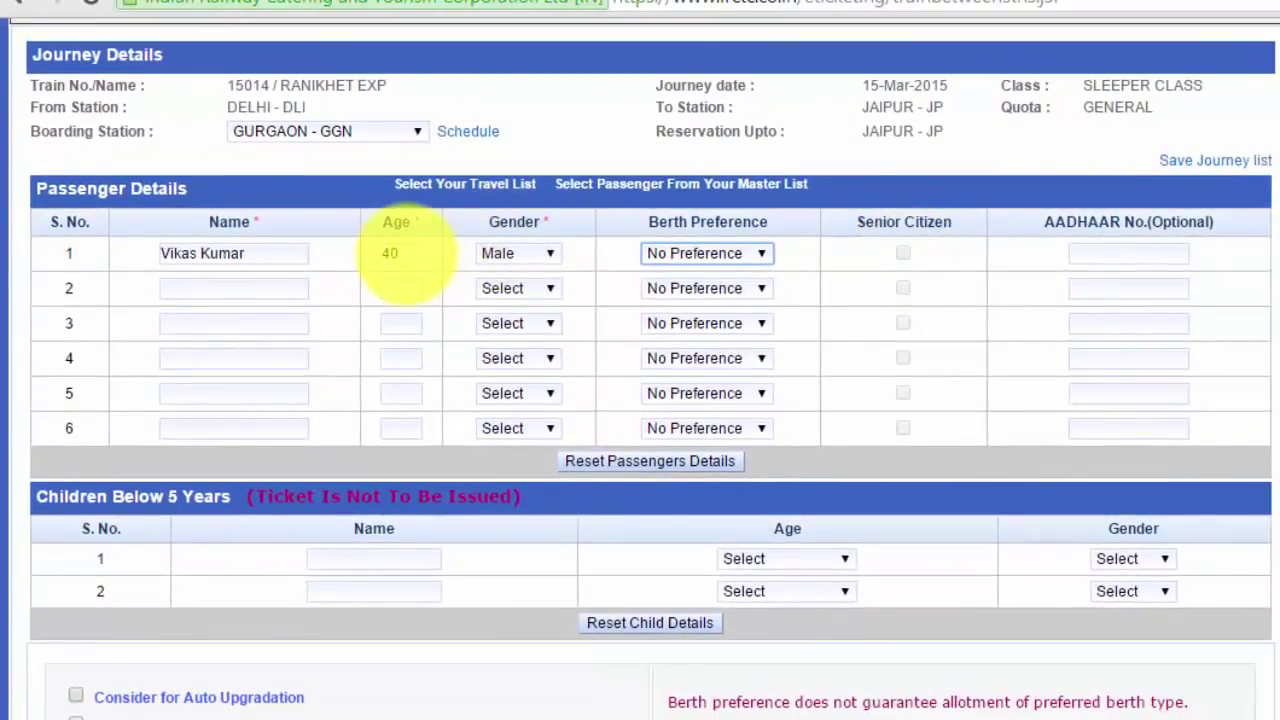
Change passenger 1's age to 60 and tick Senior Citizen
click(411, 254)
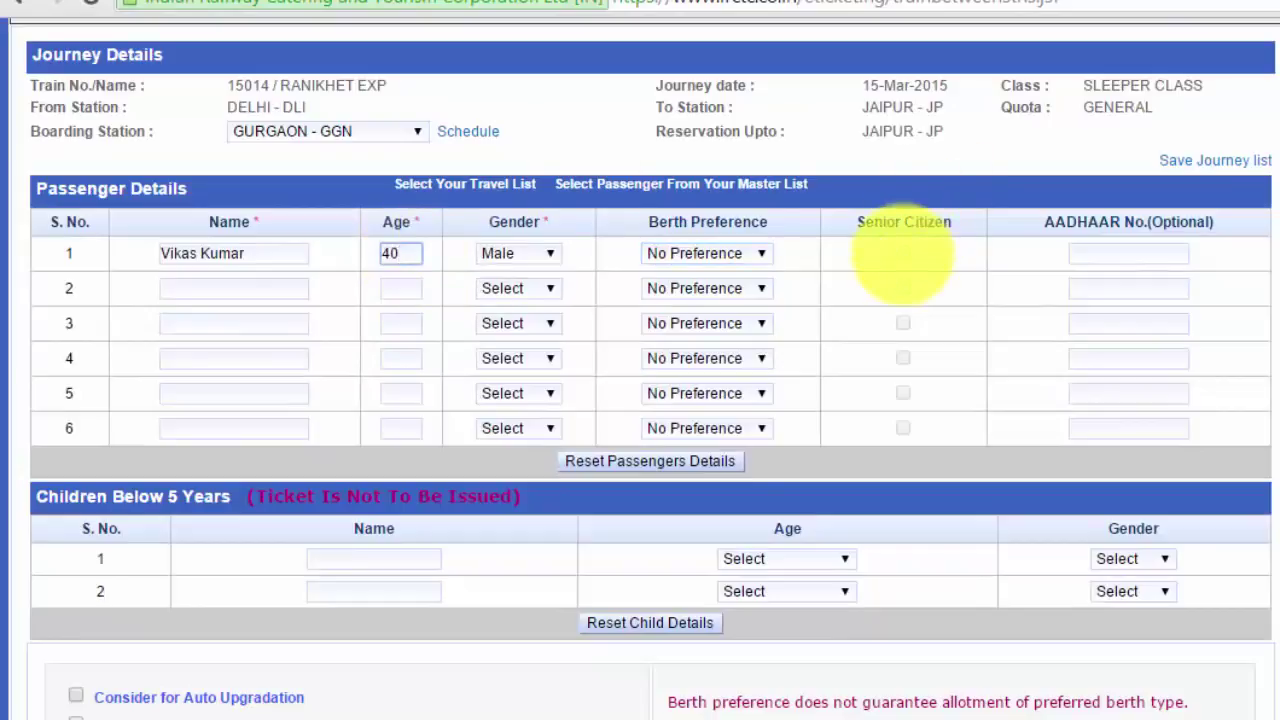
click(907, 255)
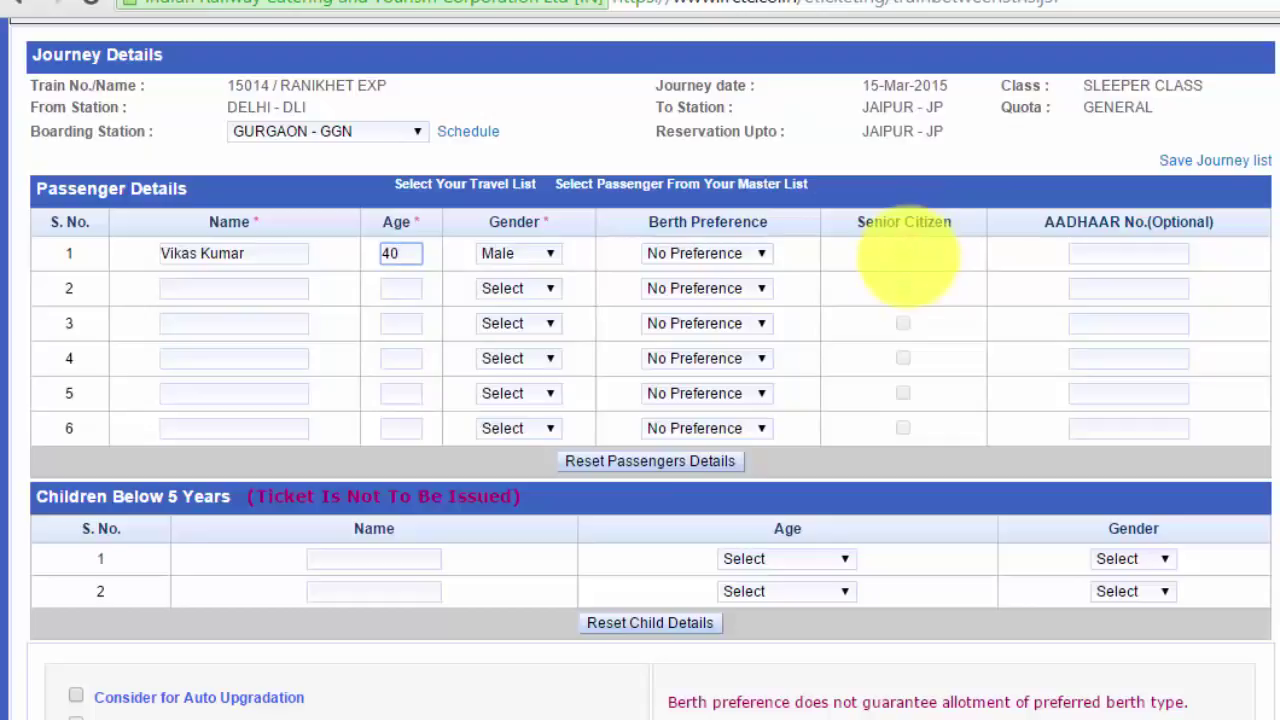
click(405, 255)
key(BackSpace)
key(BackSpace)
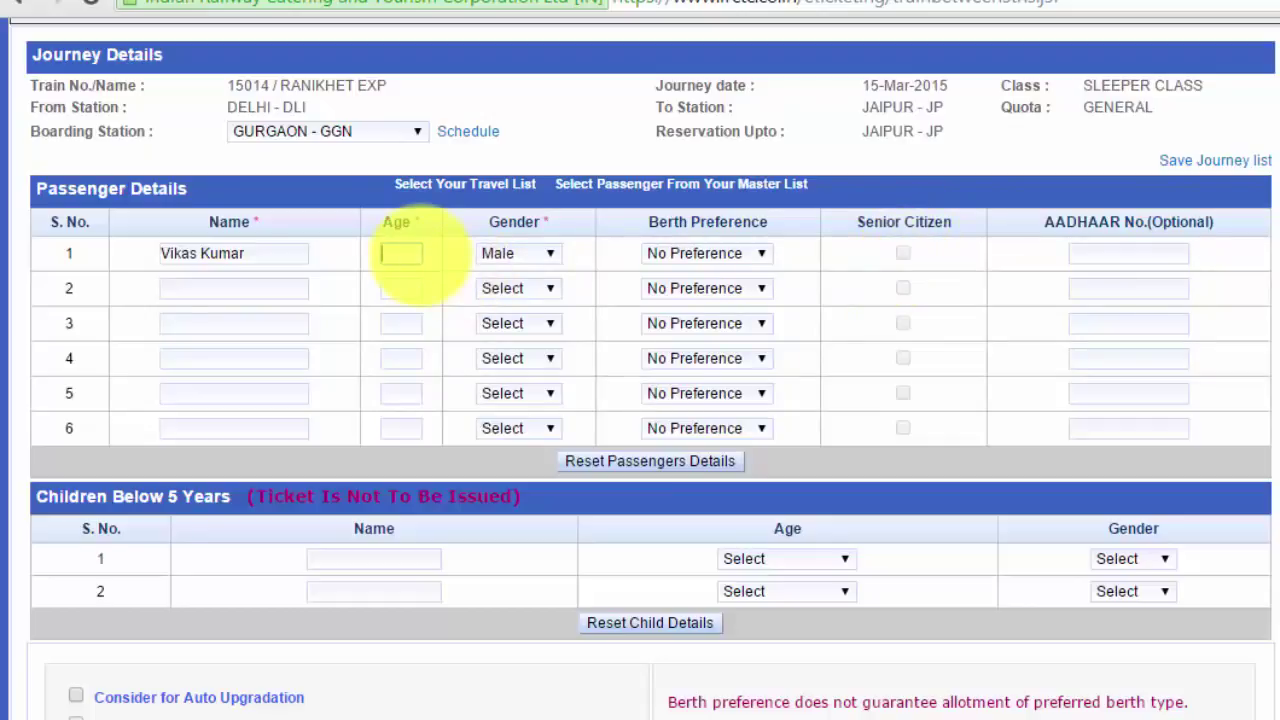
text(60)
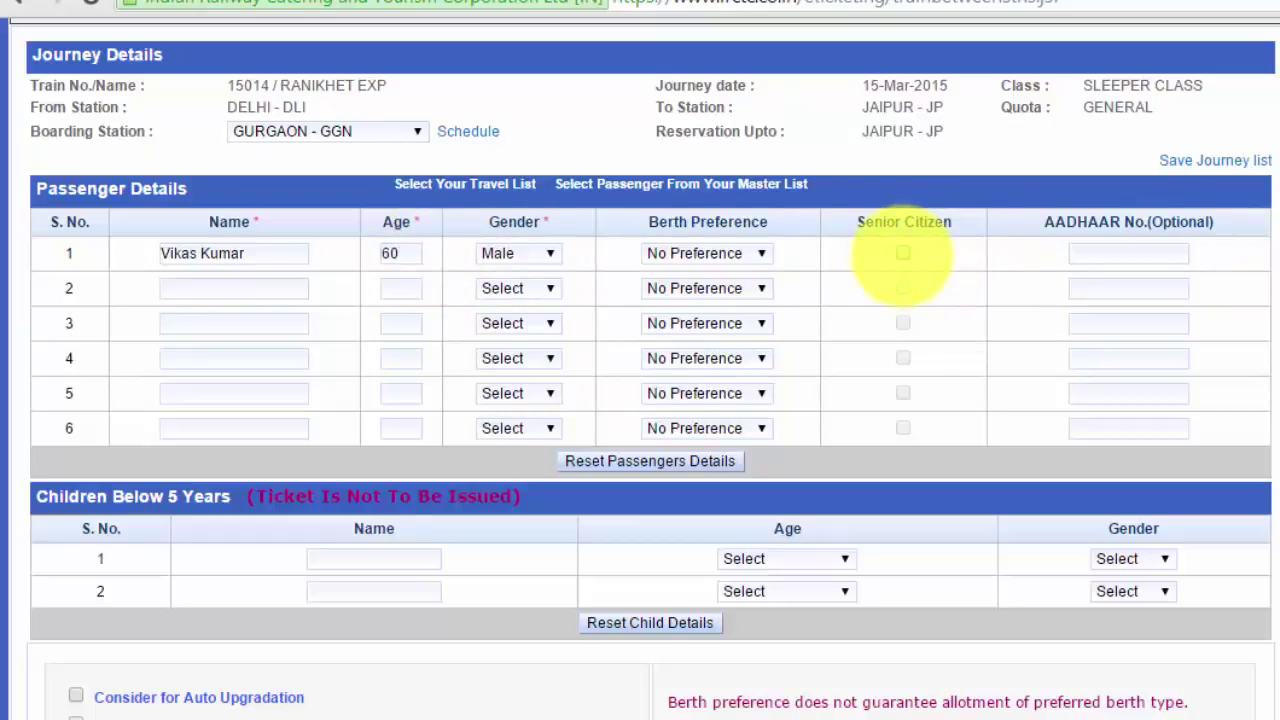
click(903, 253)
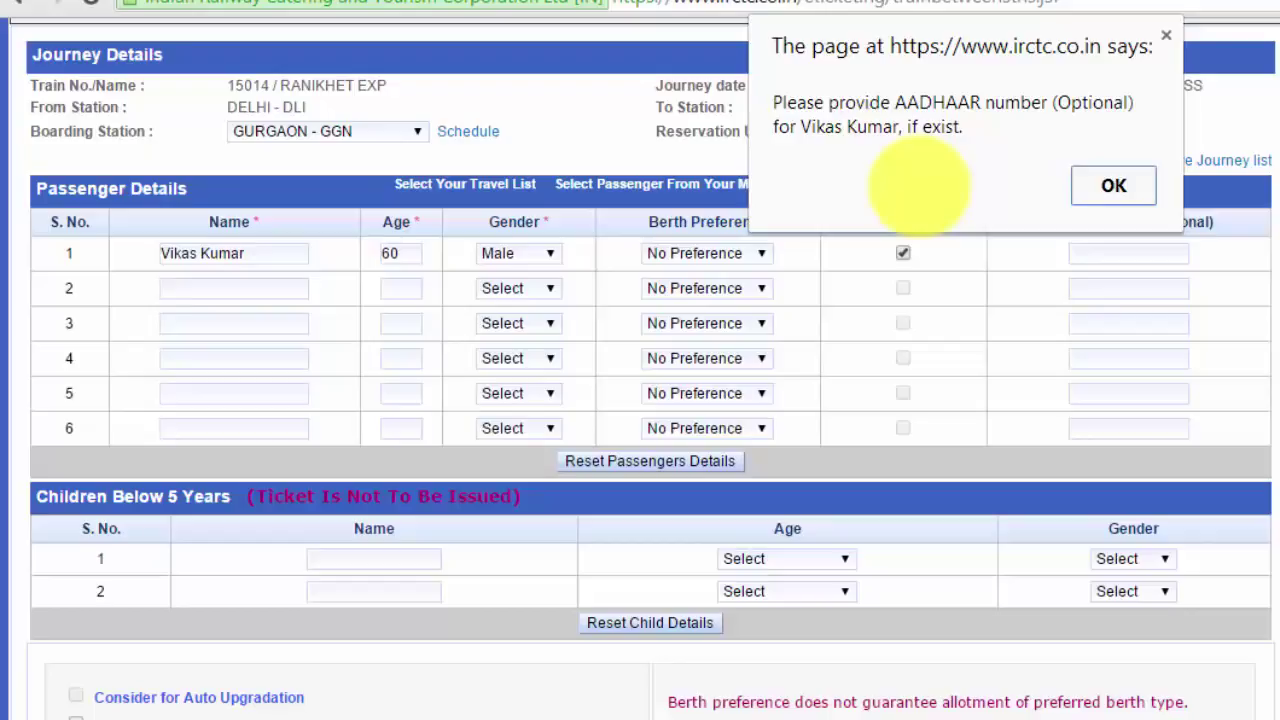
Dismiss the AADHAAR reminder, reset passenger 1's age to 40 and untick Senior Citizen
click(1100, 183)
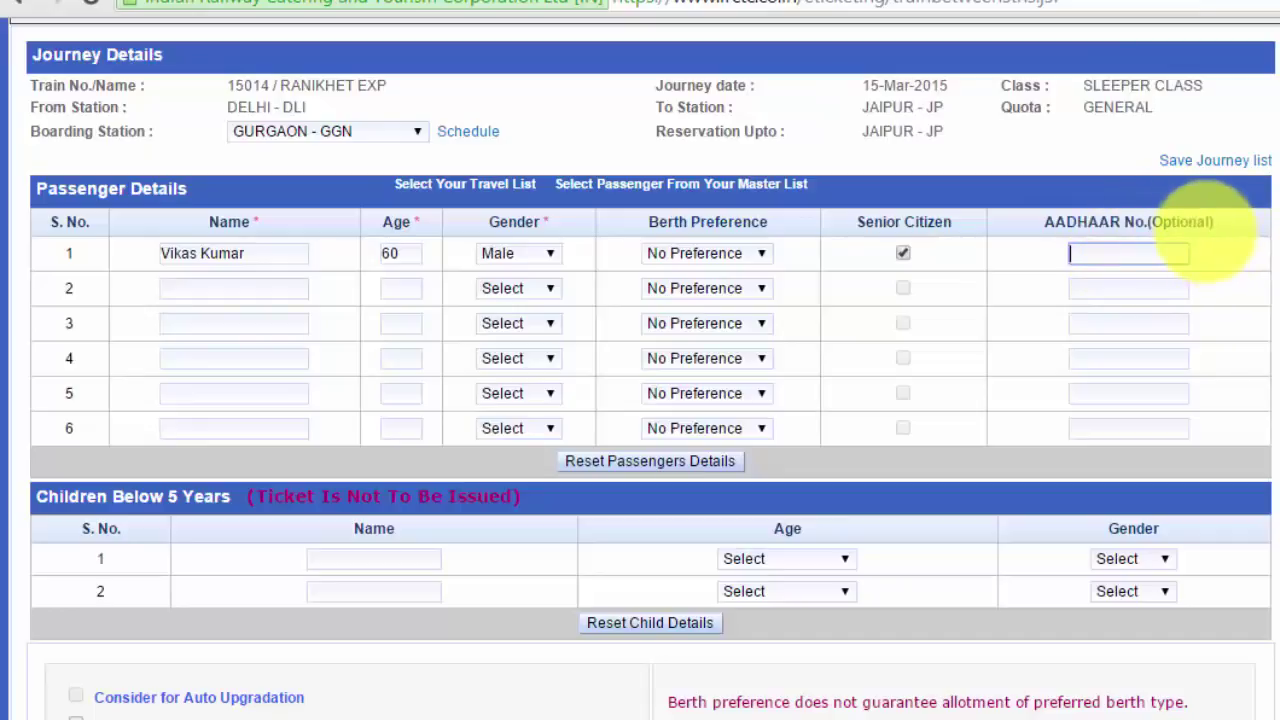
click(409, 255)
key(BackSpace)
key(BackSpace)
text(40)
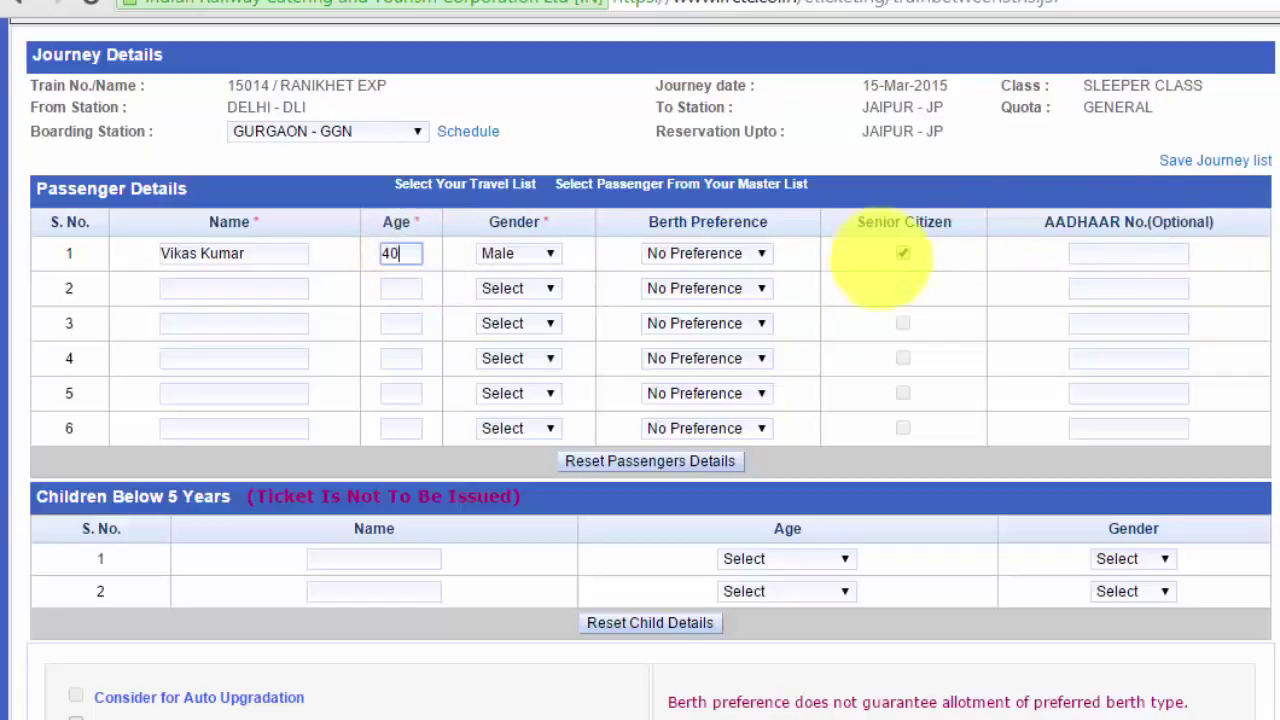
click(929, 257)
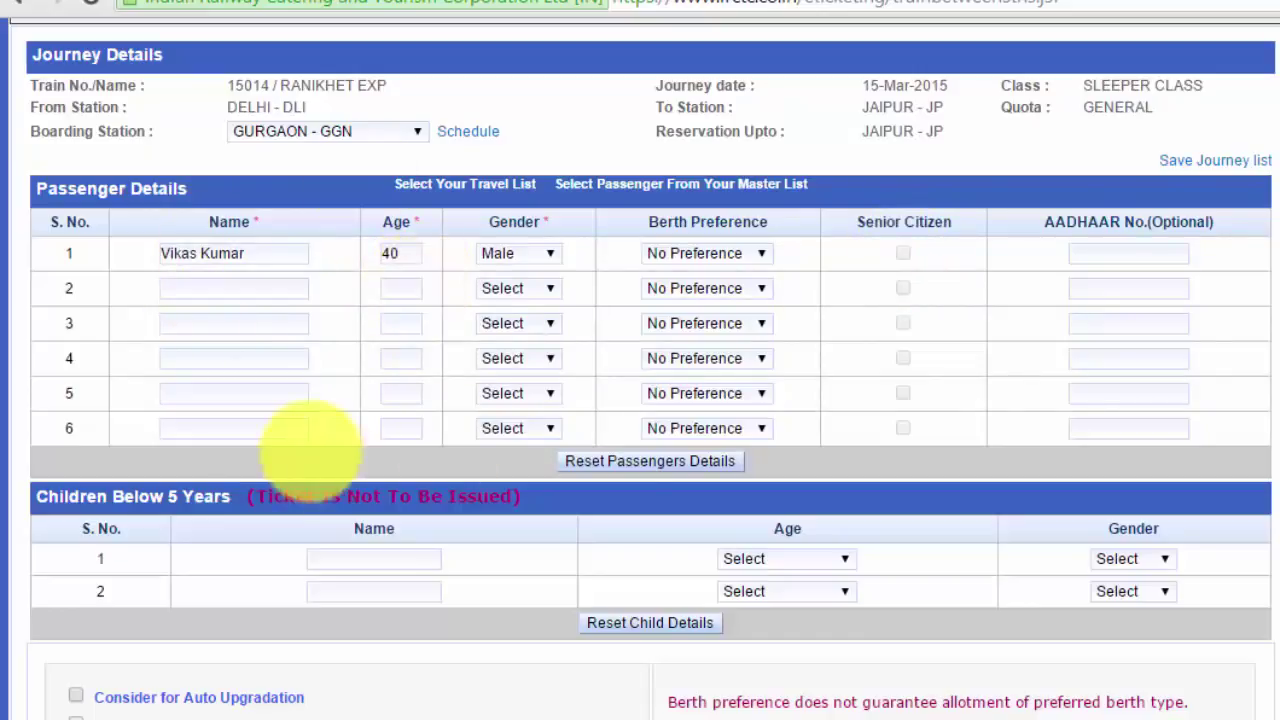
click(248, 288)
click(229, 322)
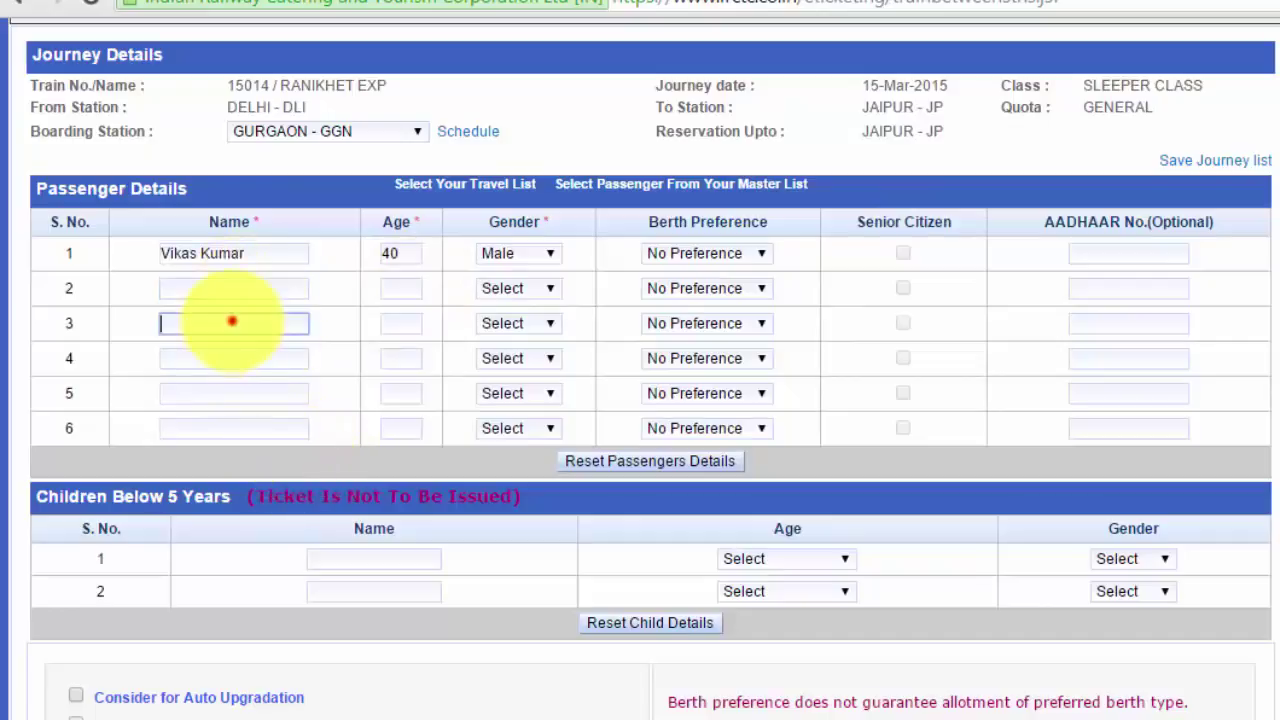
click(228, 360)
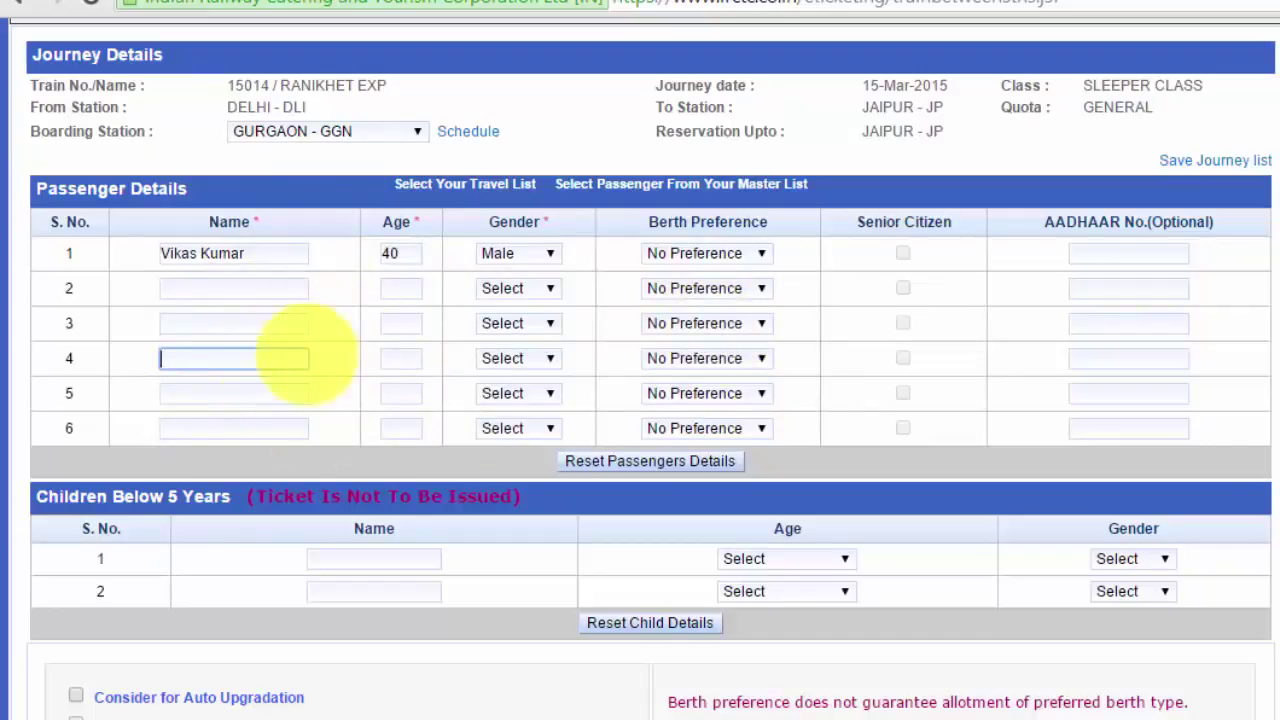
click(325, 432)
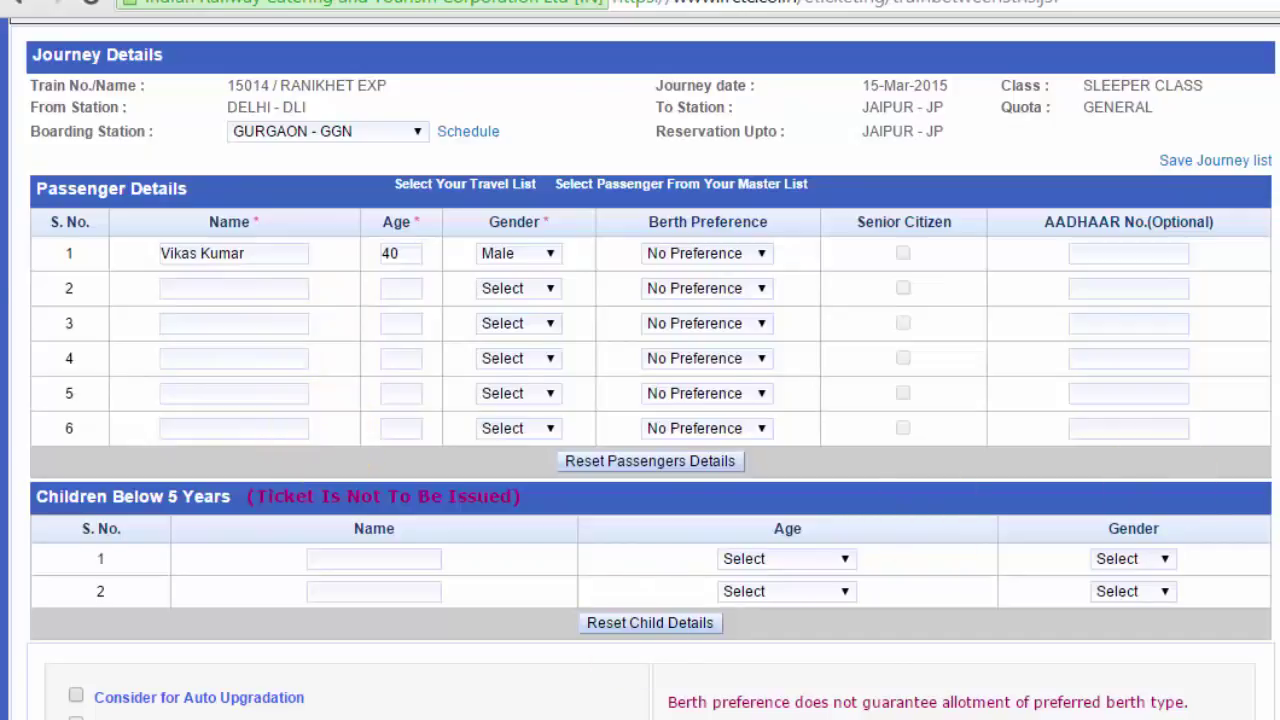
scroll(257, 357, down, 3)
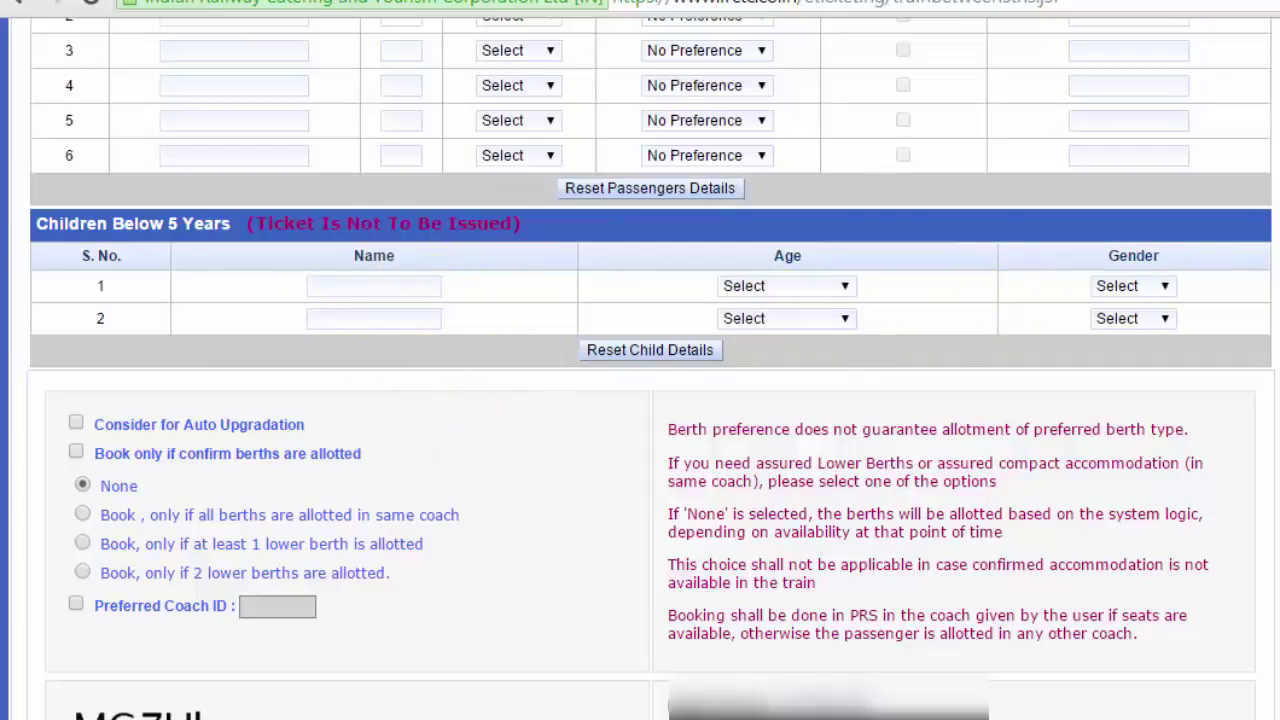
scroll(125, 115, down, 3)
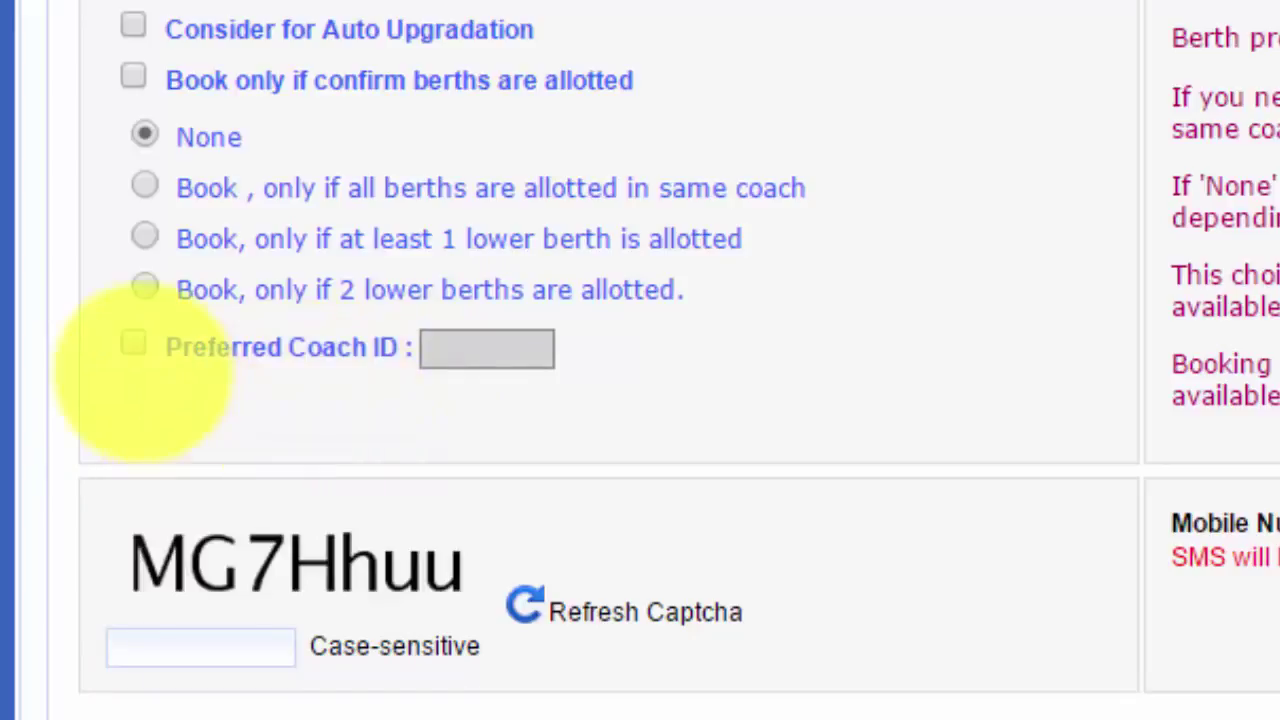
click(128, 345)
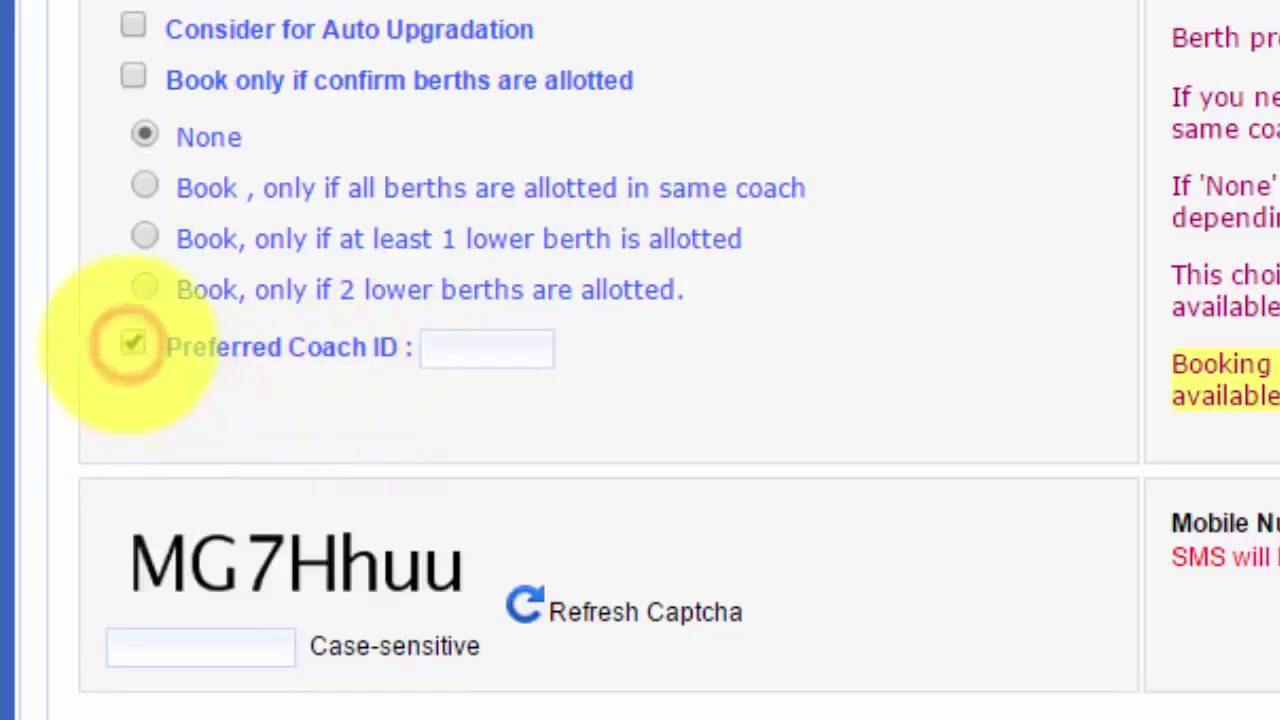
click(471, 363)
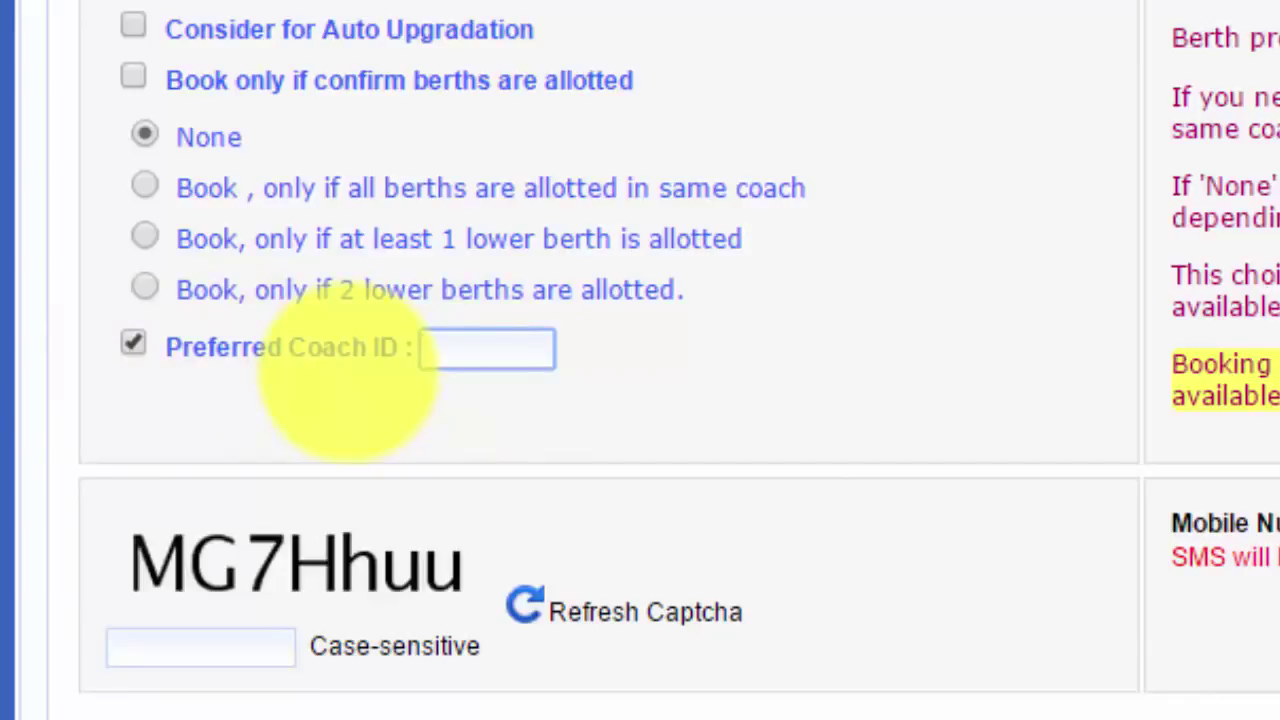
click(133, 344)
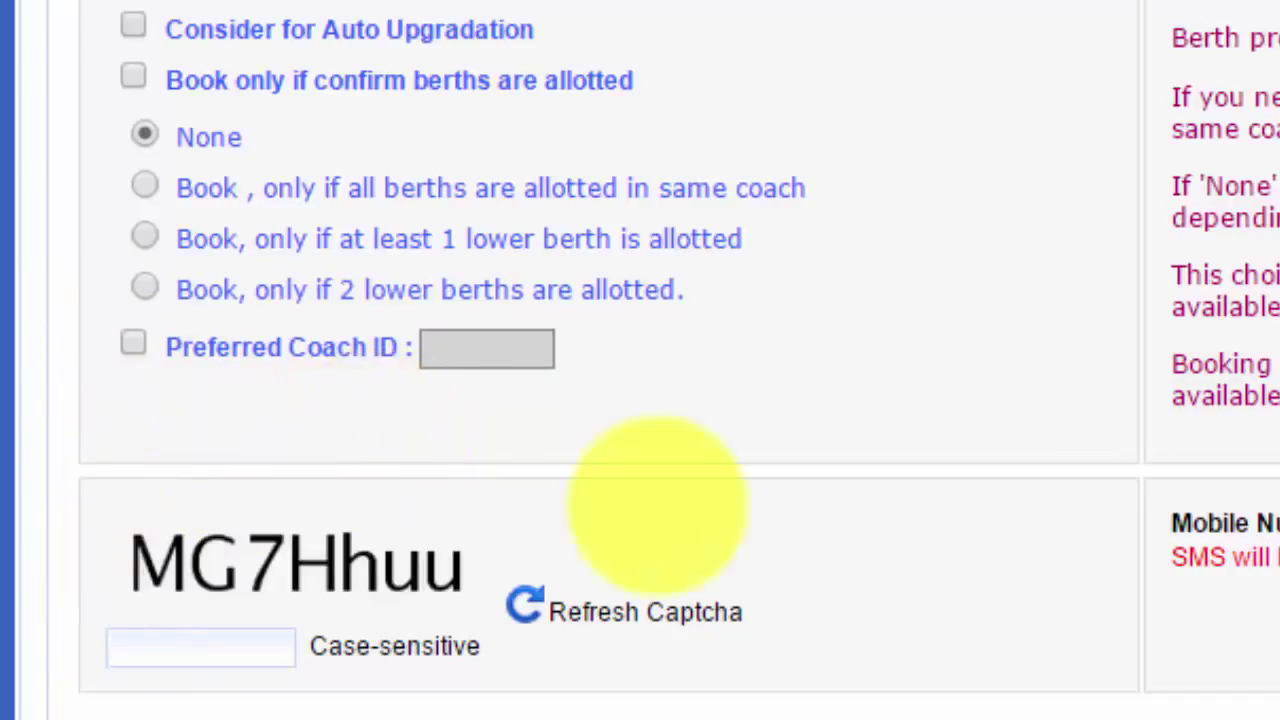
click(220, 640)
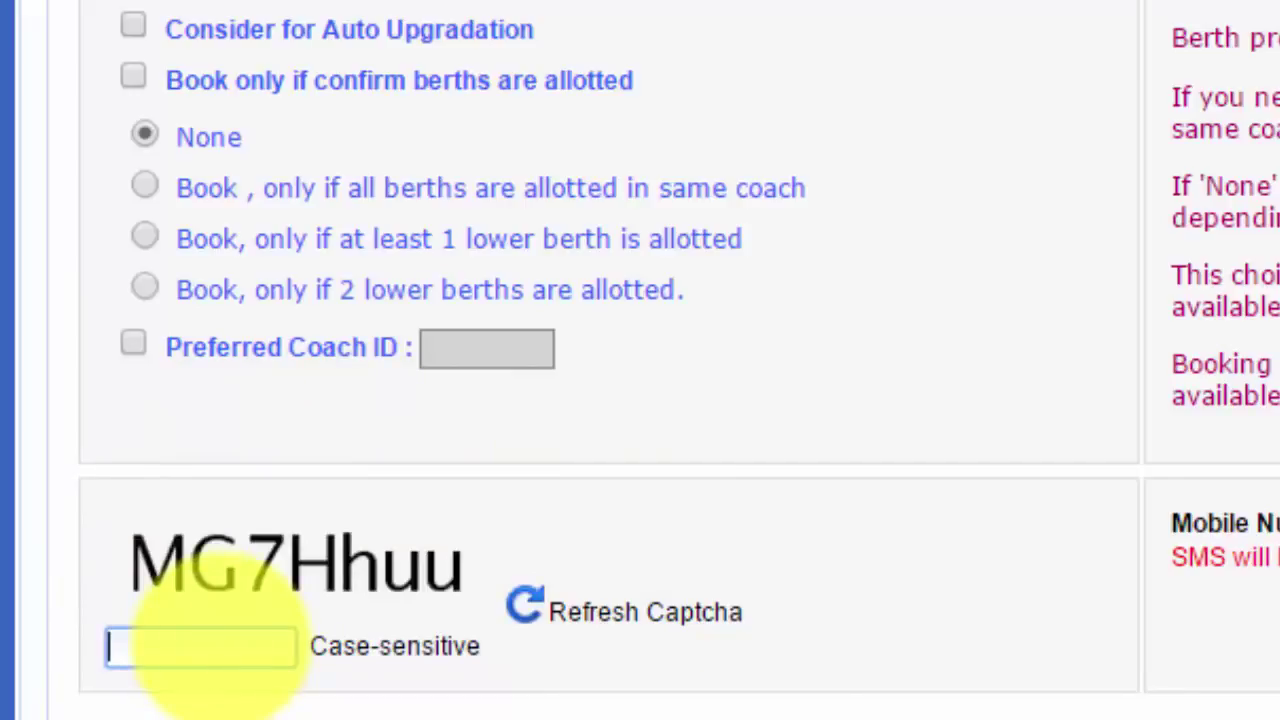
Enter the displayed captcha and submit the passenger details to reach payment
text(MG7Hhuu)
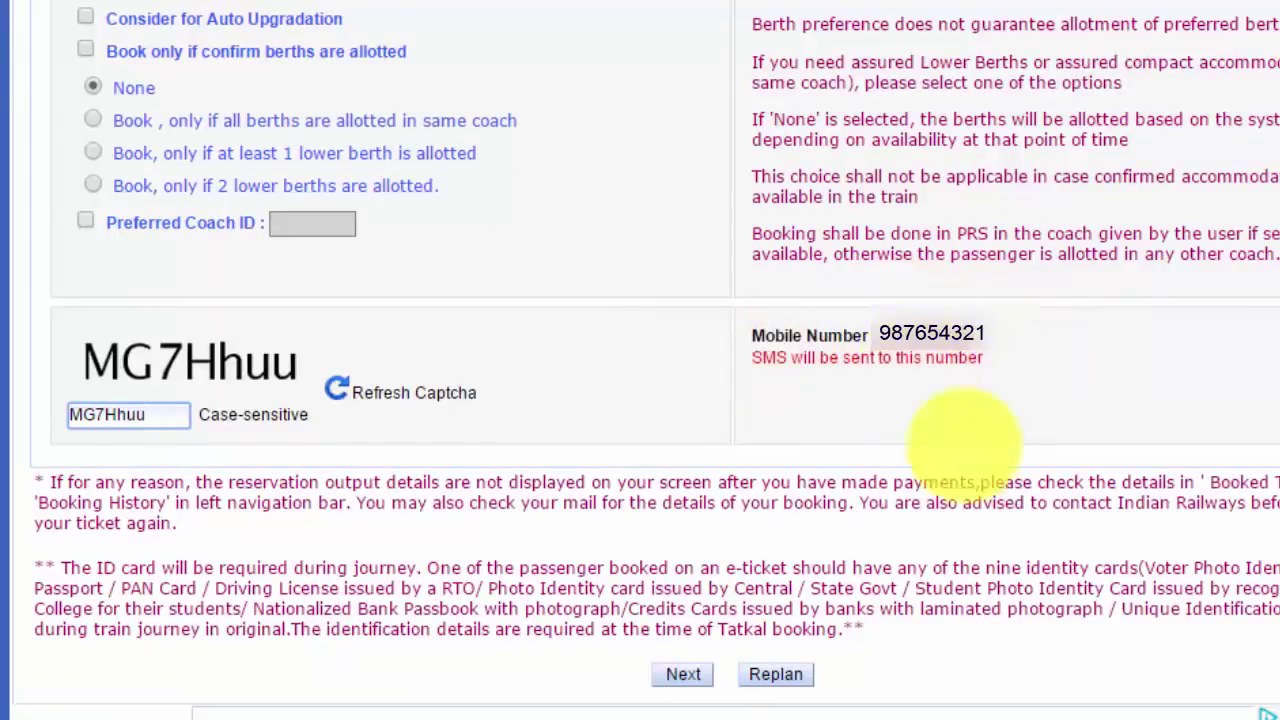
click(683, 674)
click(683, 674)
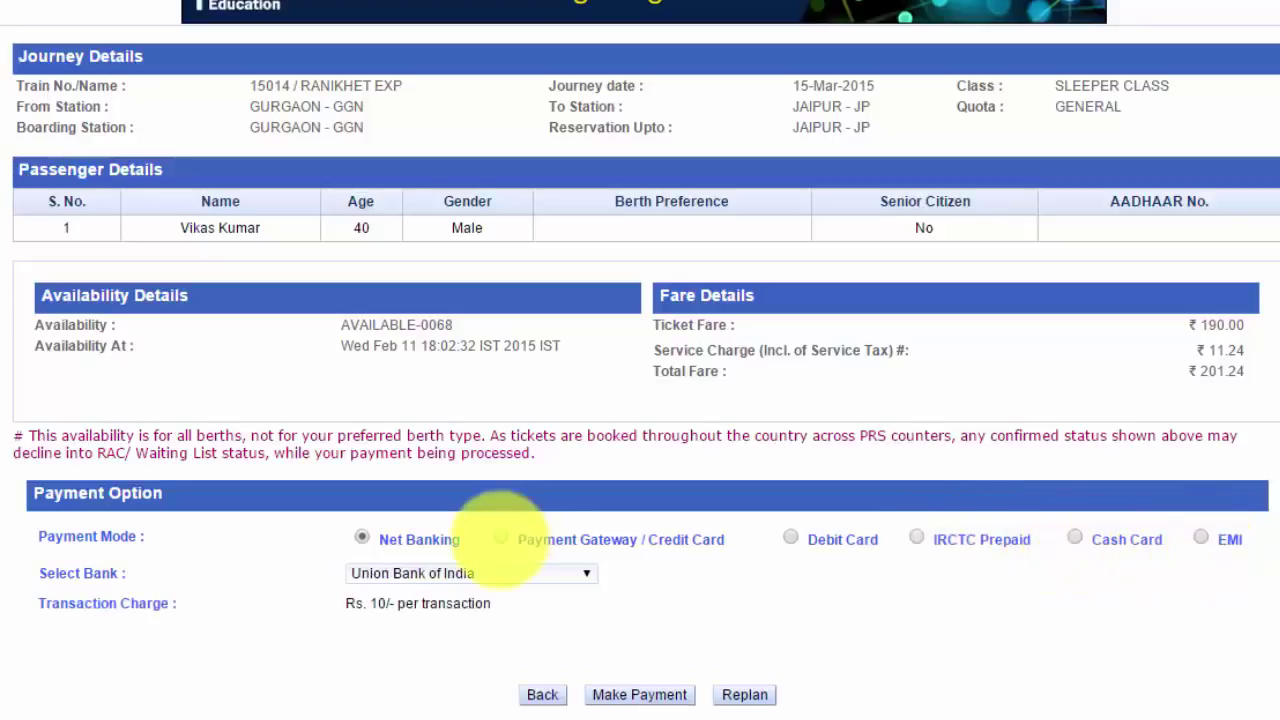
Choose Debit Card as the payment option for the Ranikhet Express sleeper booking
click(790, 539)
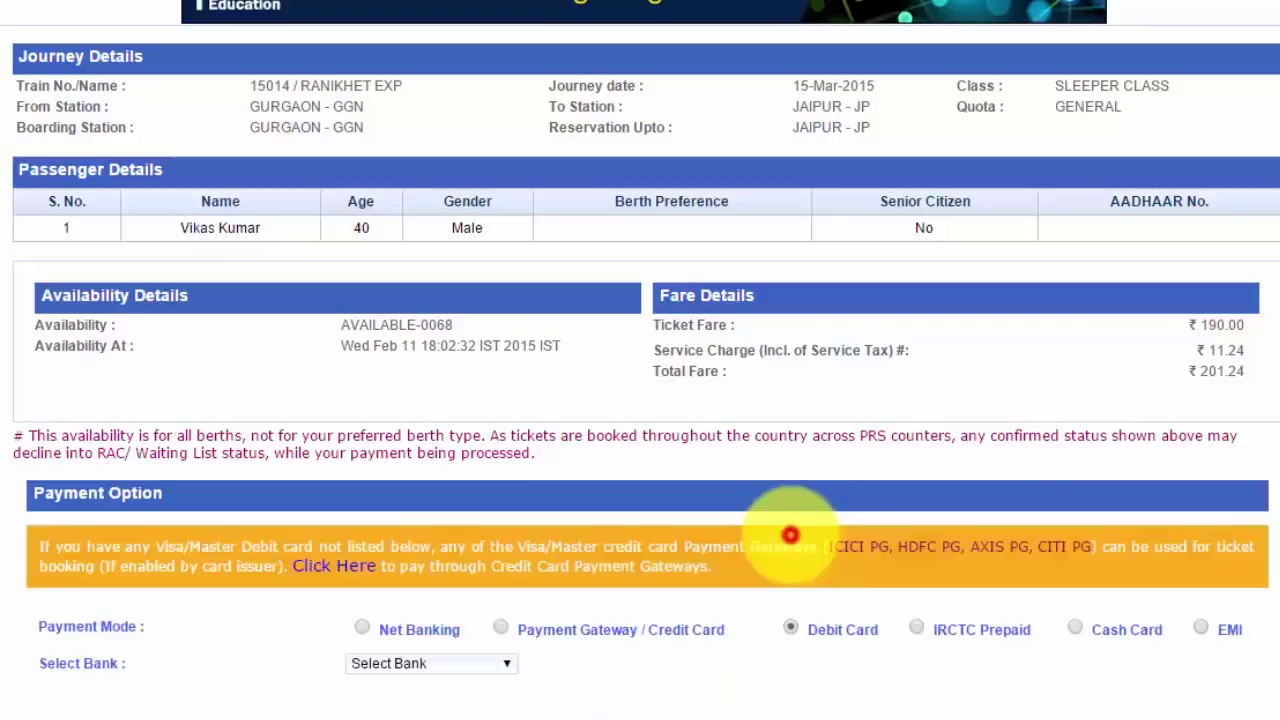
Select CITI Bank as the debit card bank (1.8% charge) and proceed with Make Payment
scroll(680, 645, down, 2)
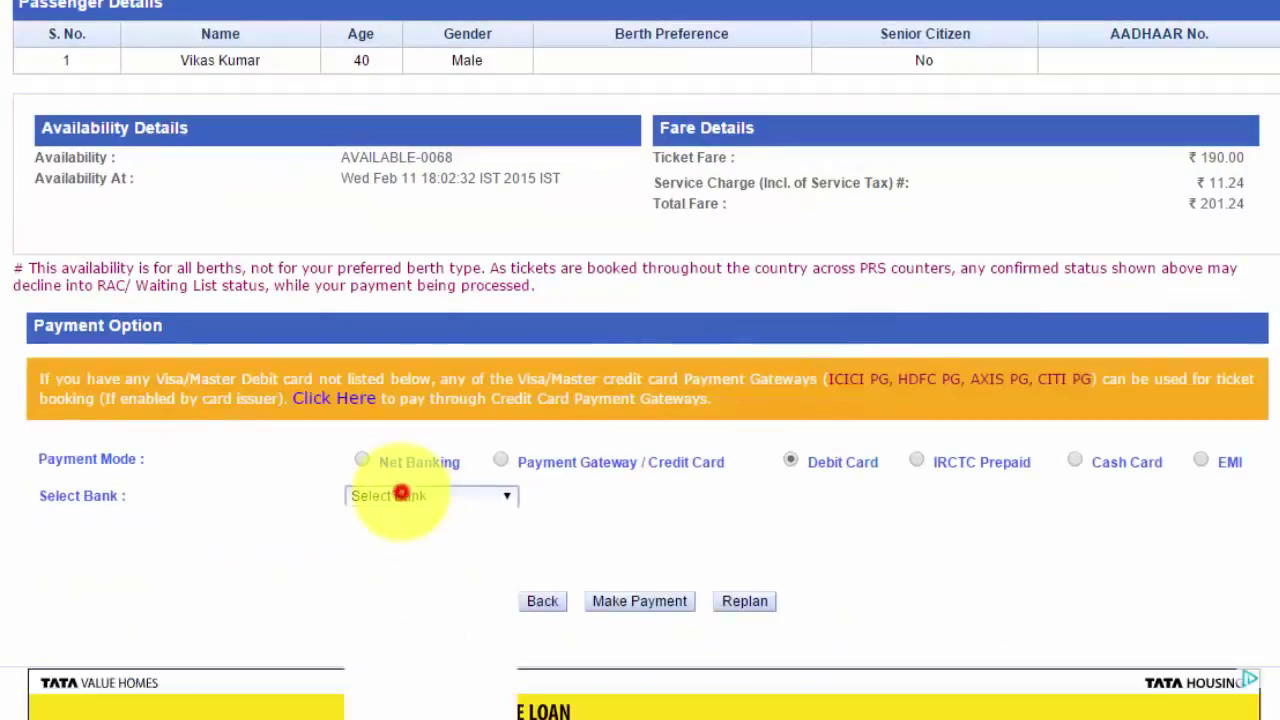
click(400, 494)
key(Down)
key(Down)
key(Down)
key(Down)
key(Down)
key(Down)
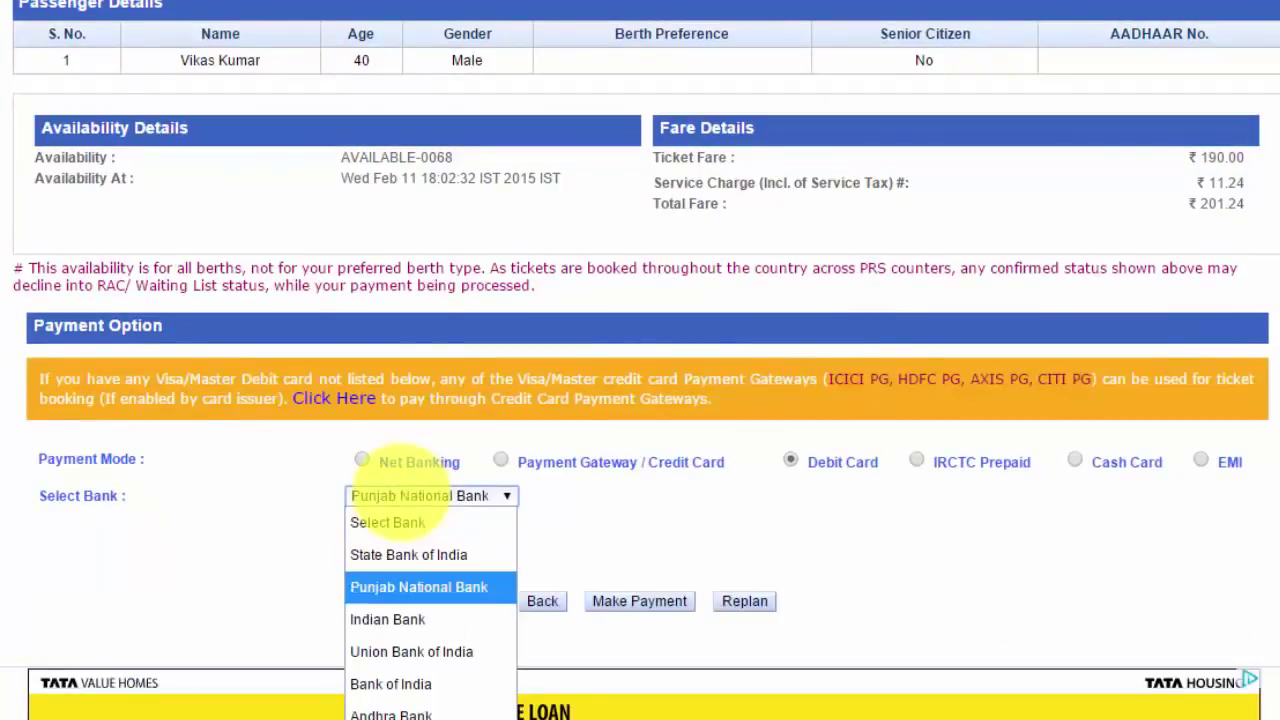
key(Down)
key(Down)
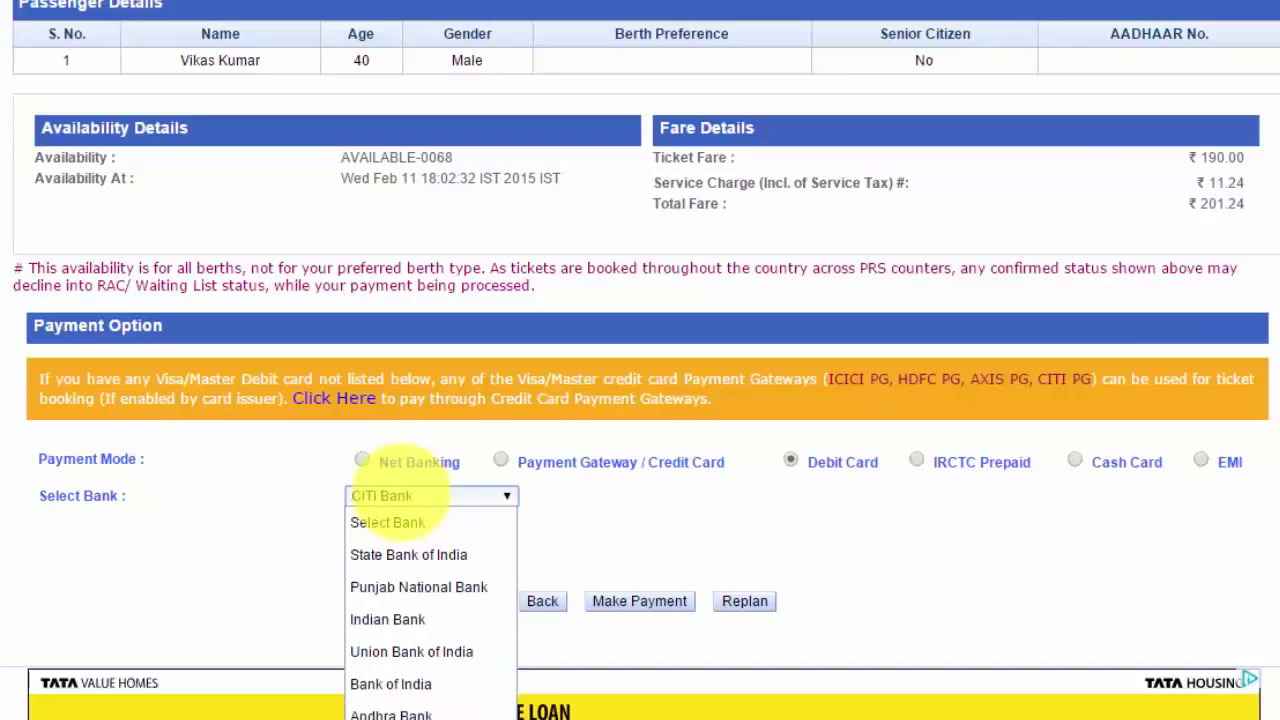
key(Return)
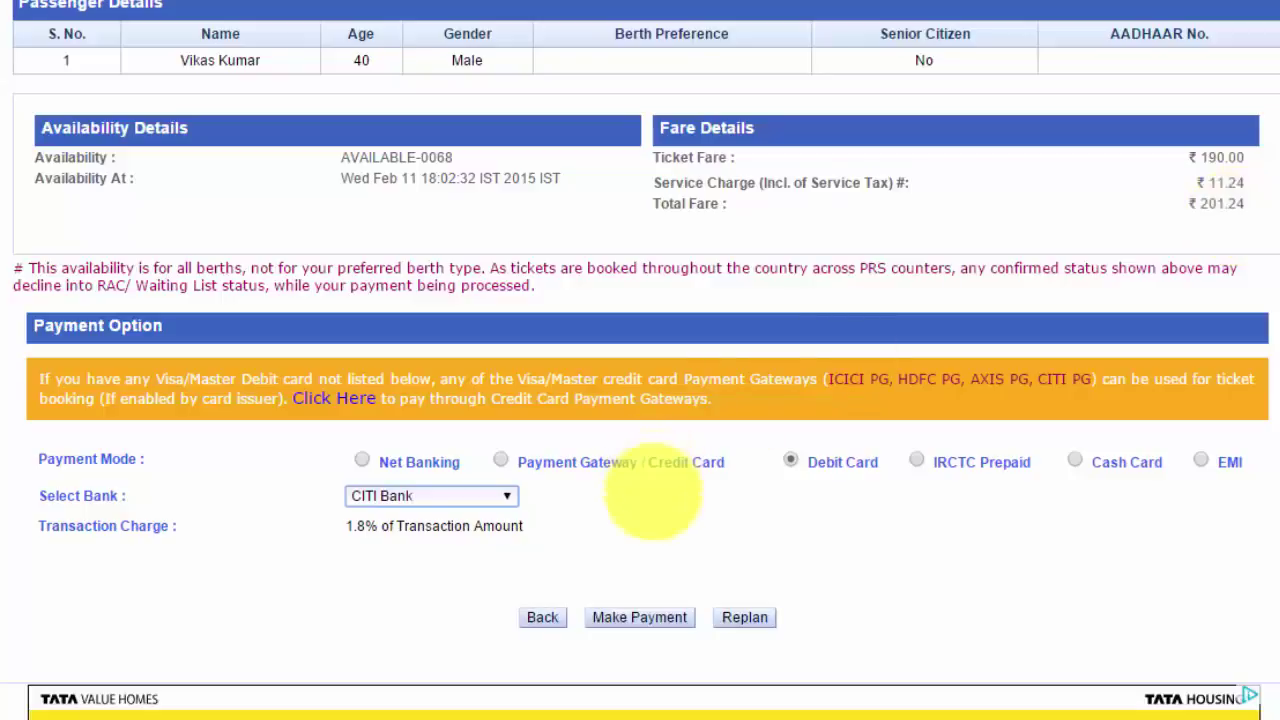
click(671, 615)
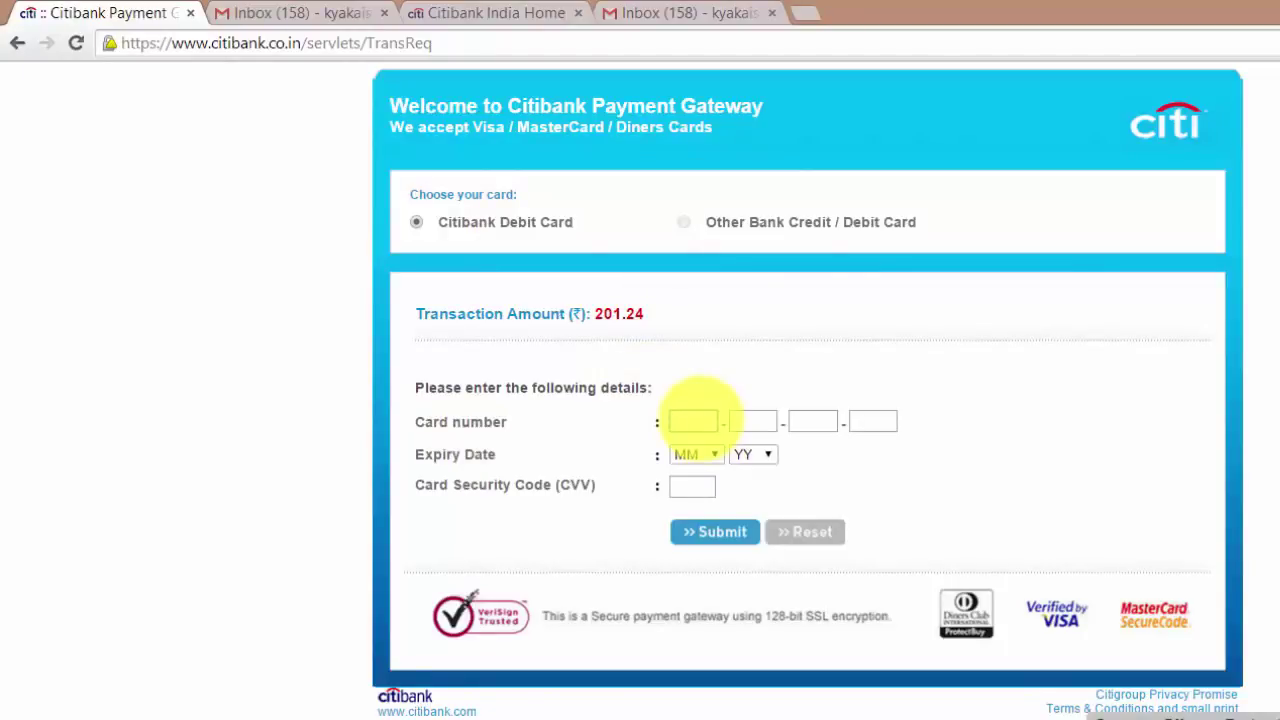
Enter the debit card number, expiry month/year and CVV, then submit the card details
click(688, 454)
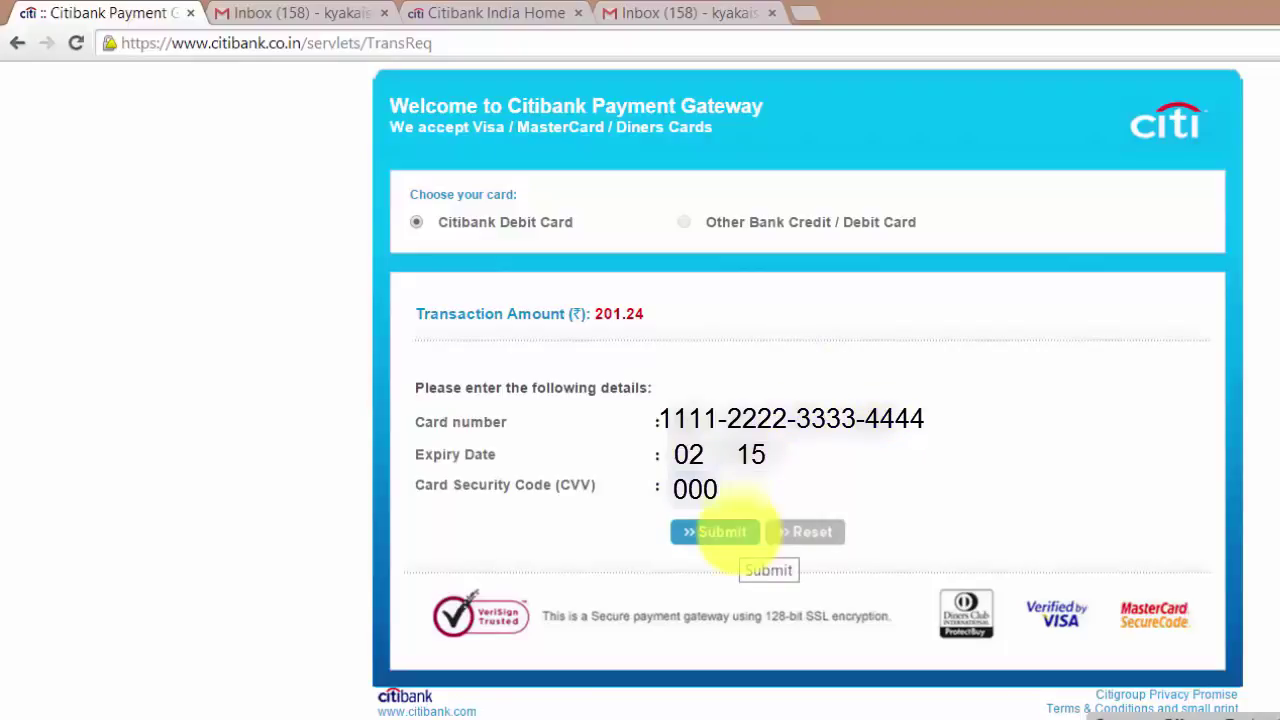
click(737, 531)
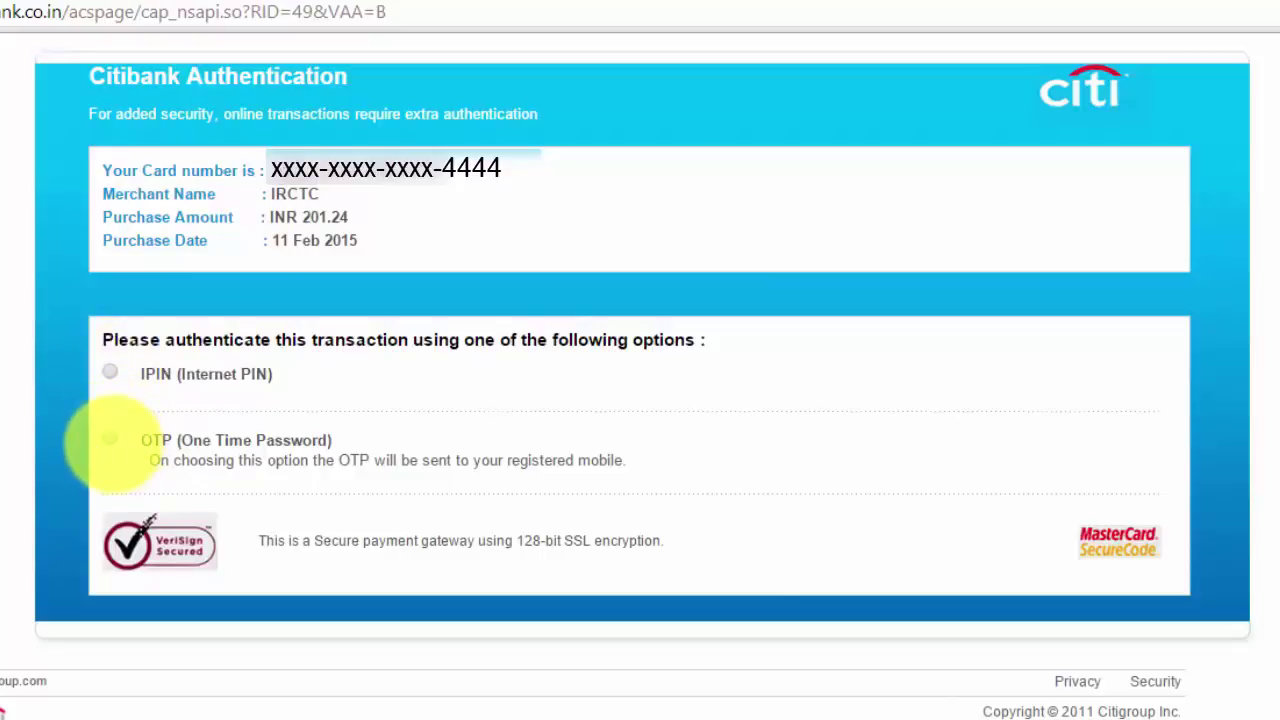
Verify the INR 201.24 payment with a one-time password instead of IPIN and submit it
click(110, 372)
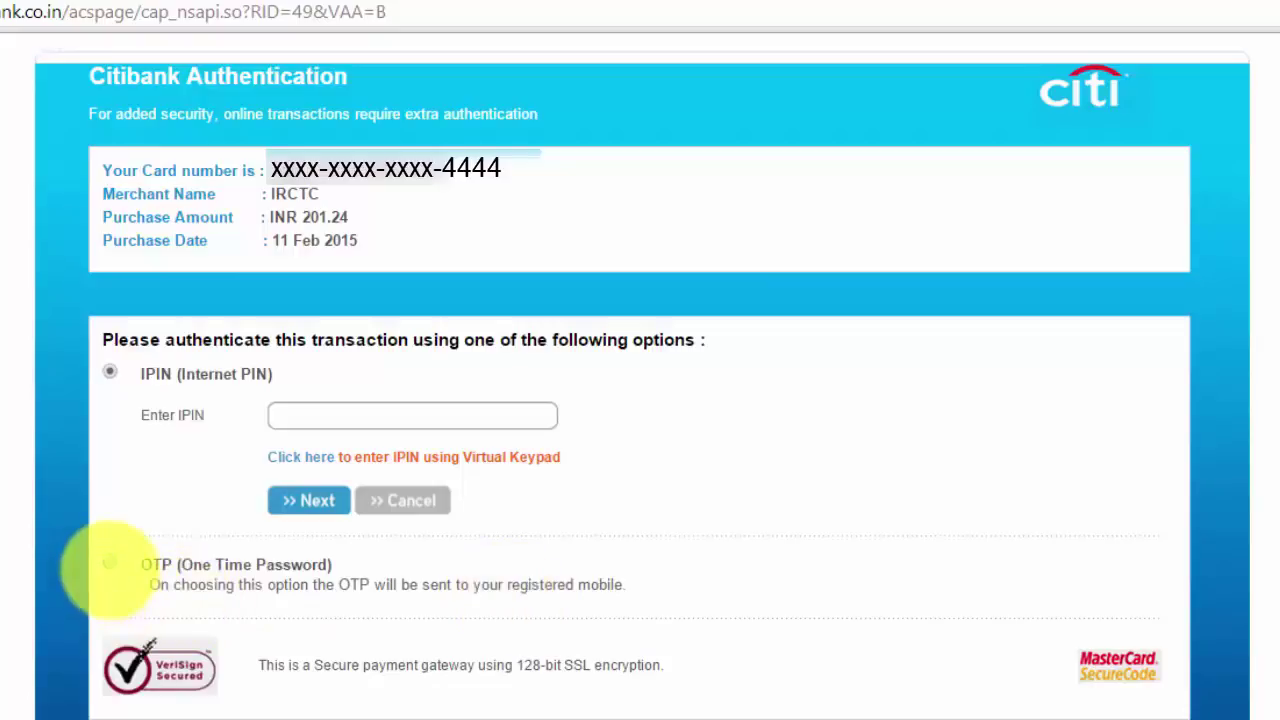
click(110, 564)
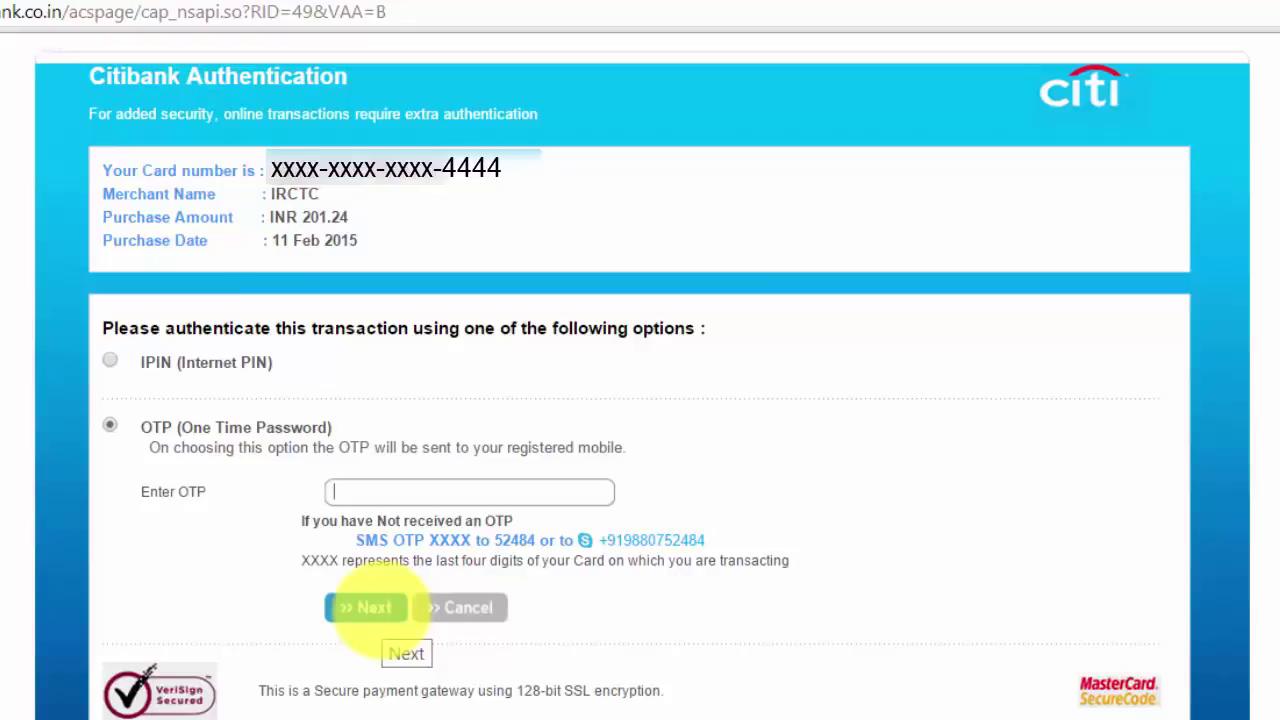
text(******)
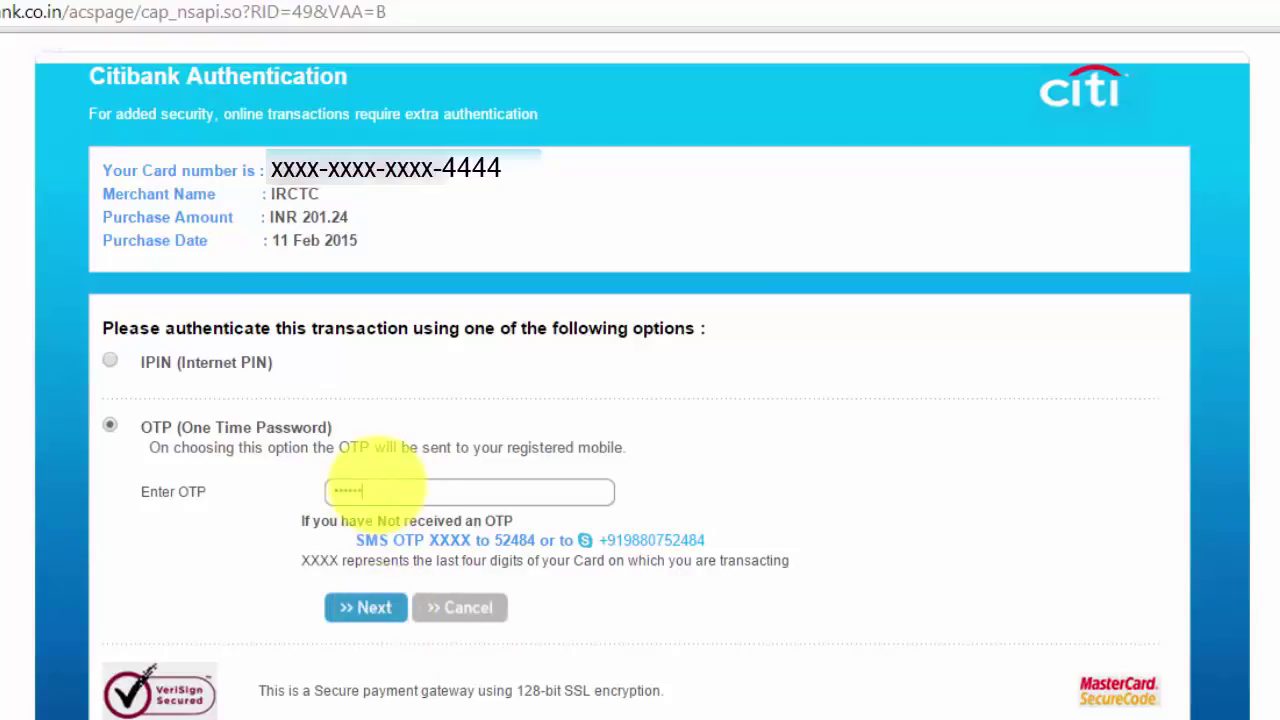
click(374, 613)
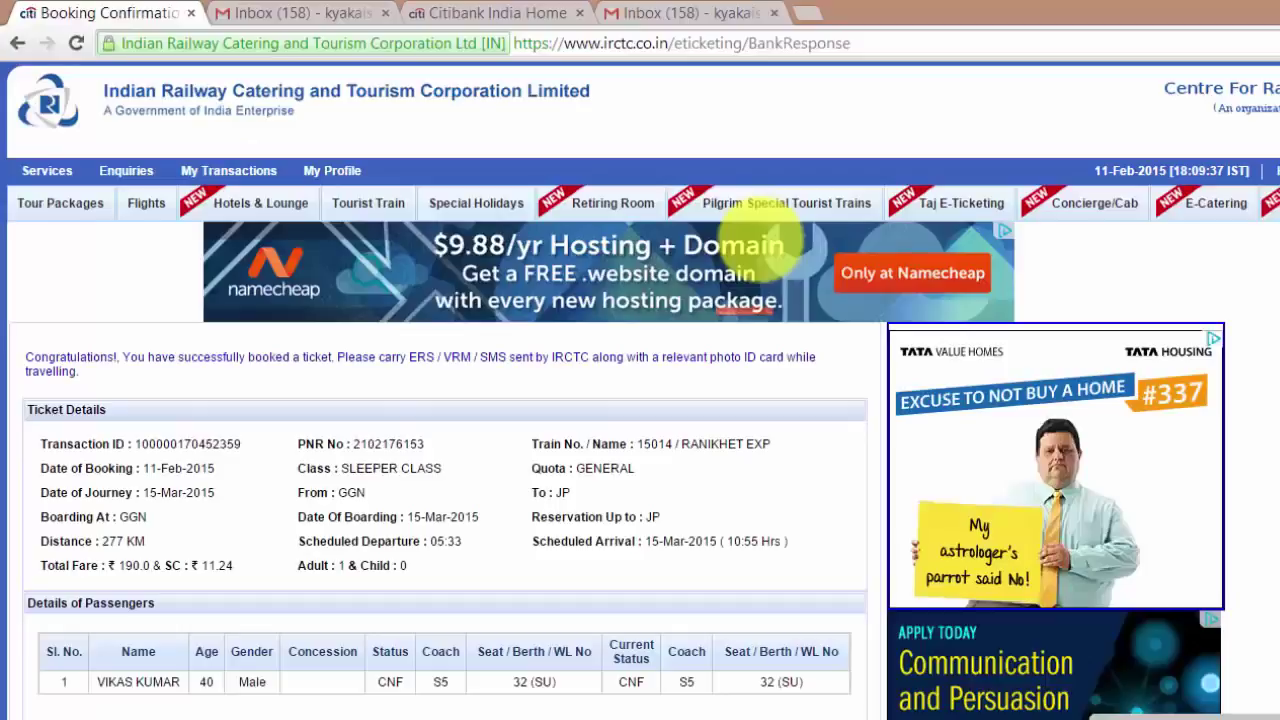
Open the English ERS showing fare ₹201.24 and status CNF/S5/32/SIDE UPPER
scroll(765, 240, down, 3)
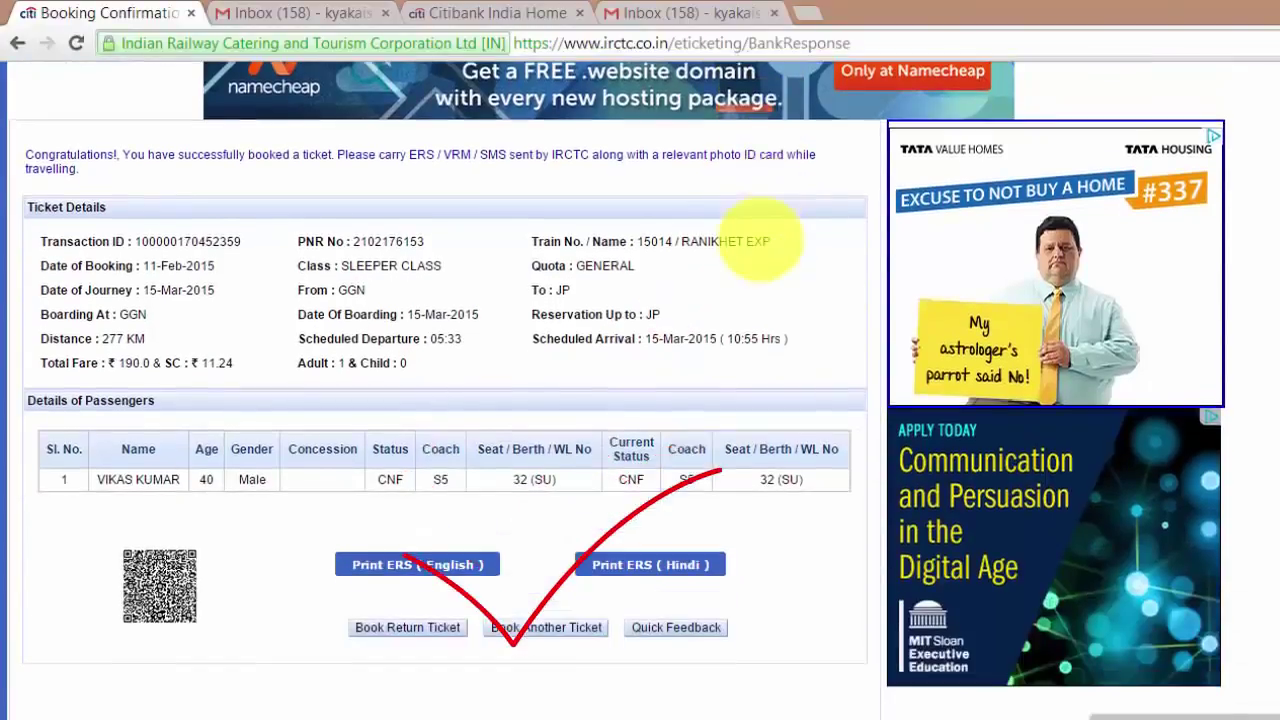
scroll(760, 240, down, 1)
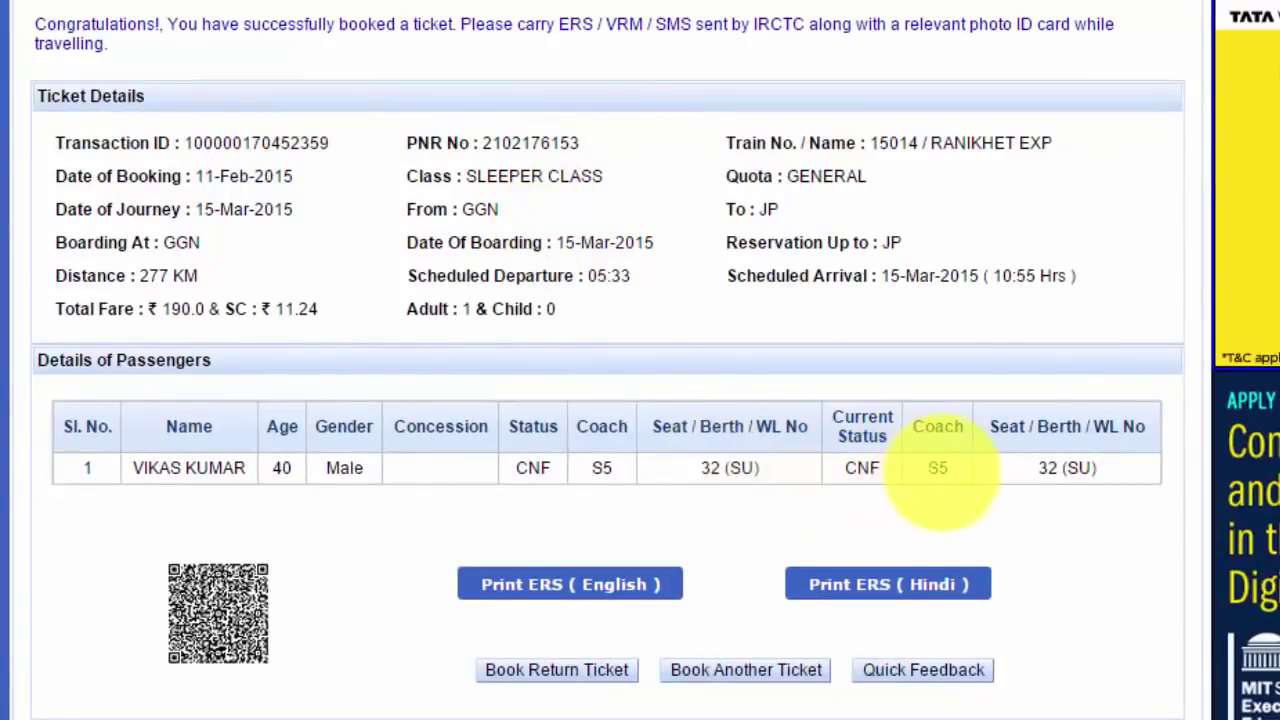
click(561, 582)
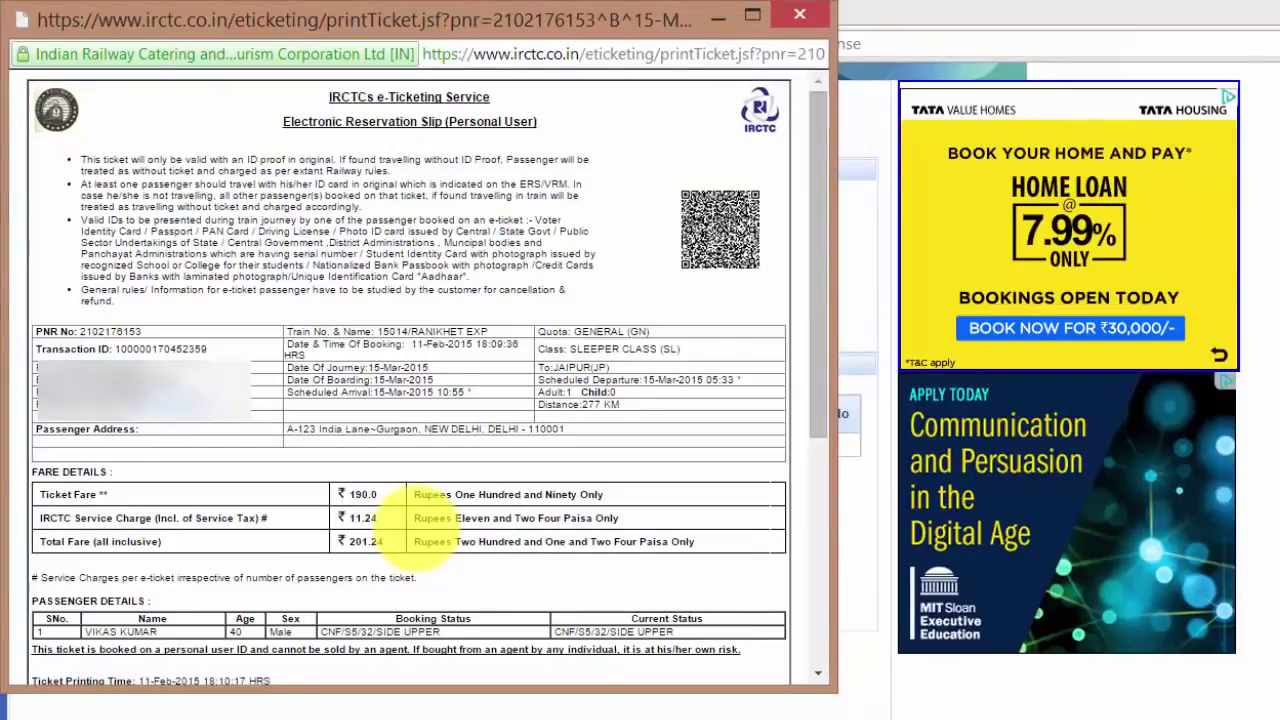
scroll(400, 520, down, 3)
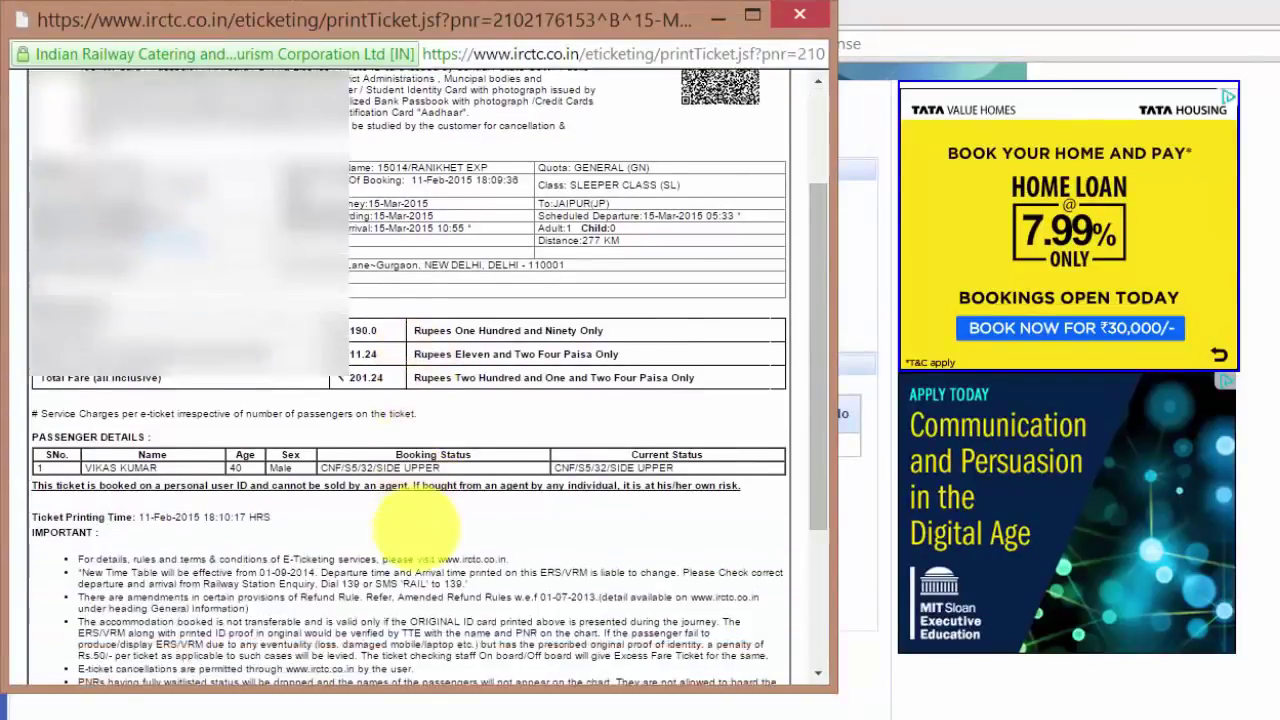
scroll(415, 525, down, 3)
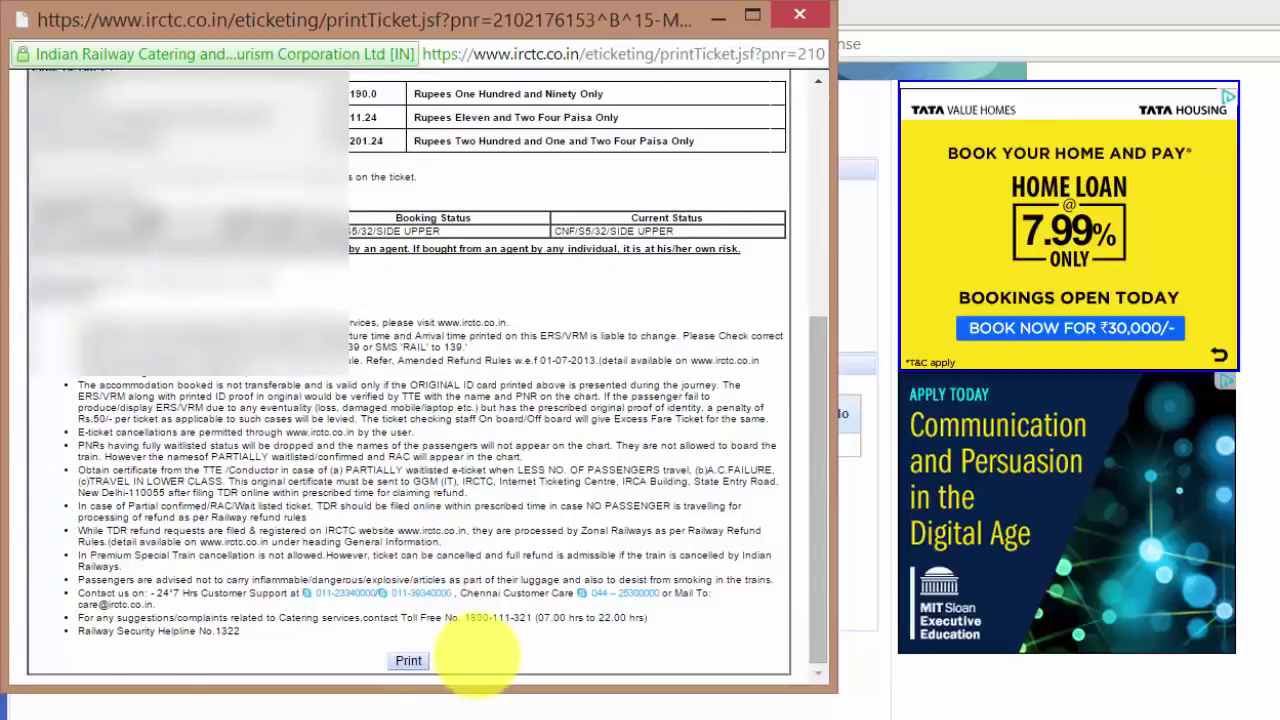
scroll(475, 650, up, 8)
key(ctrl+w)
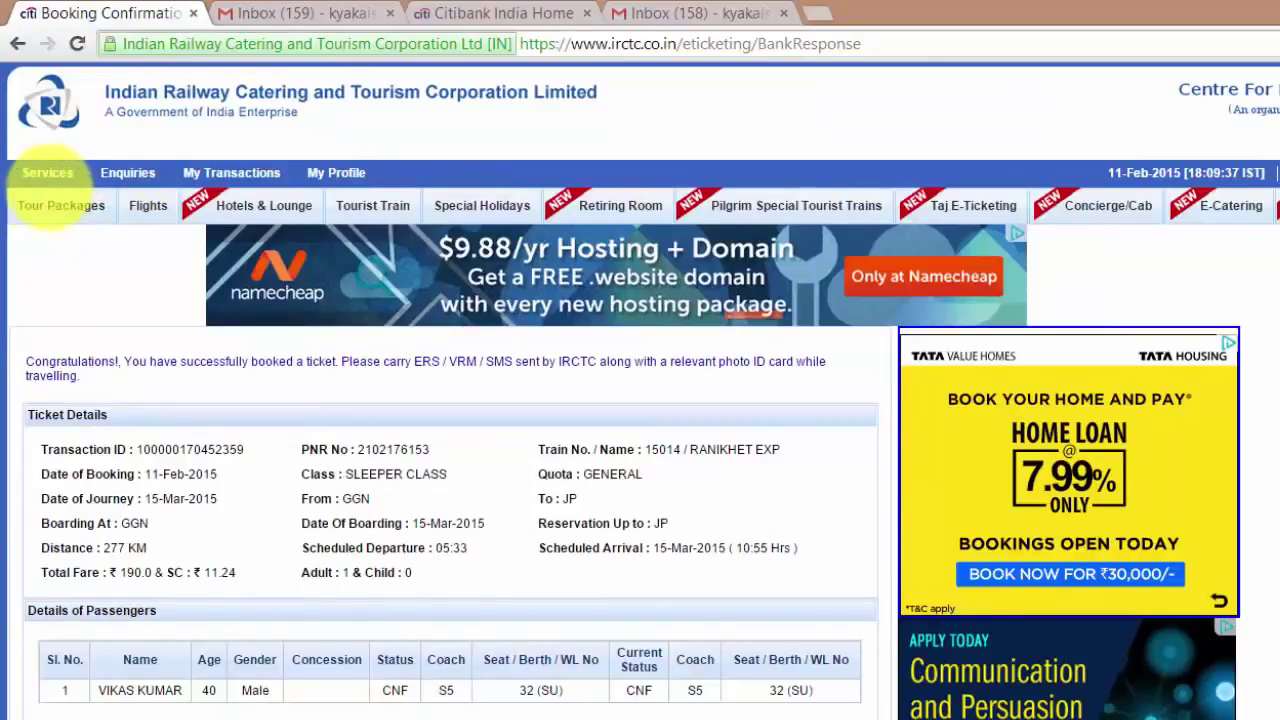
Open the booked ticket's transaction from My Transactions > Last Transaction Detail
click(226, 172)
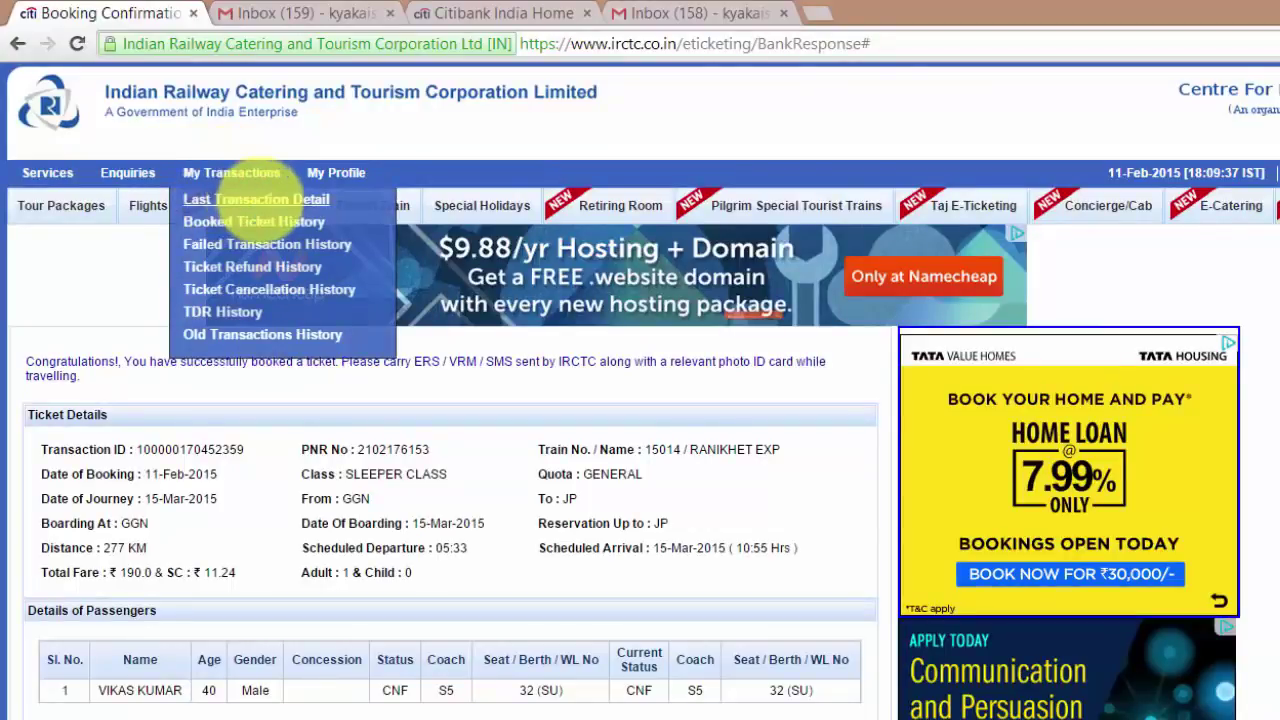
click(256, 198)
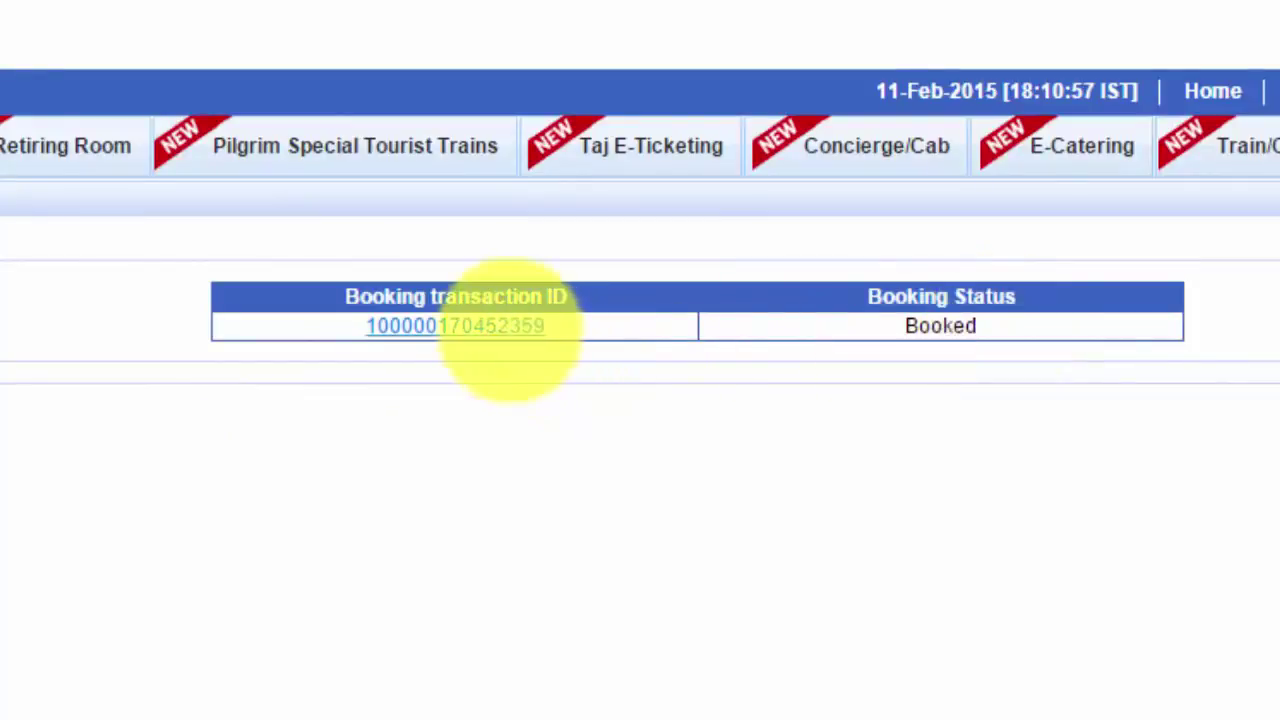
click(500, 326)
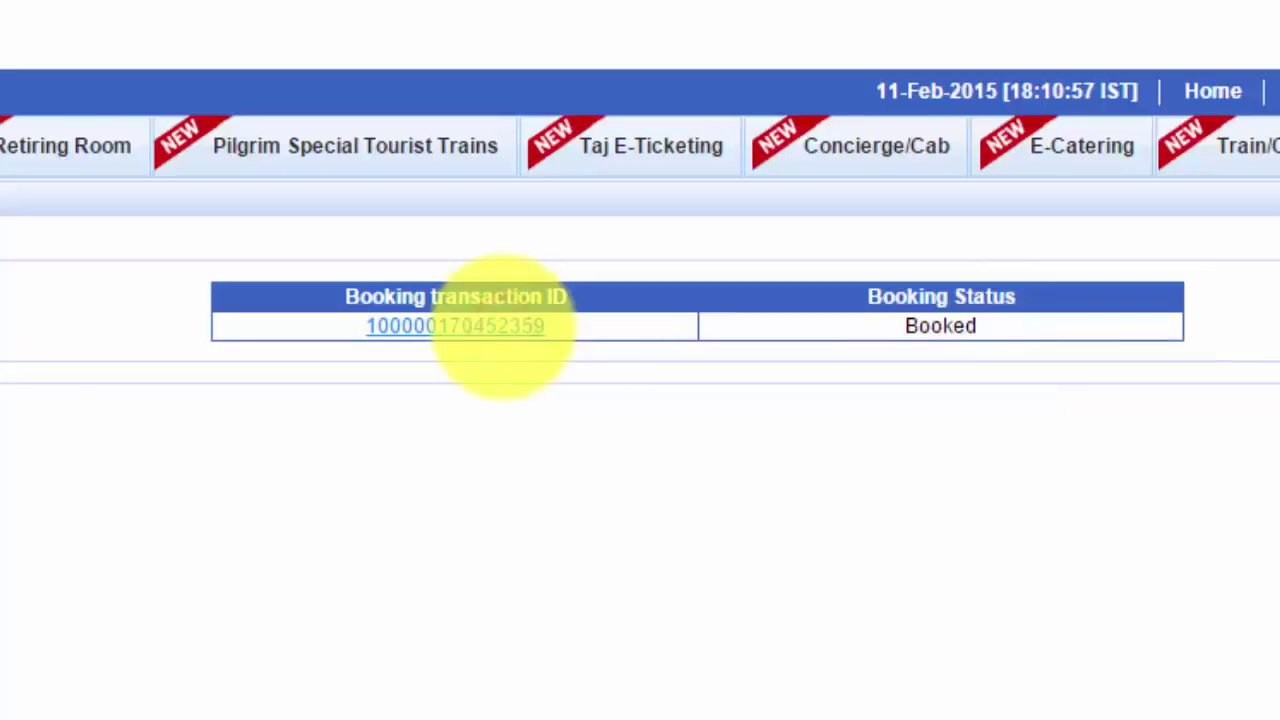